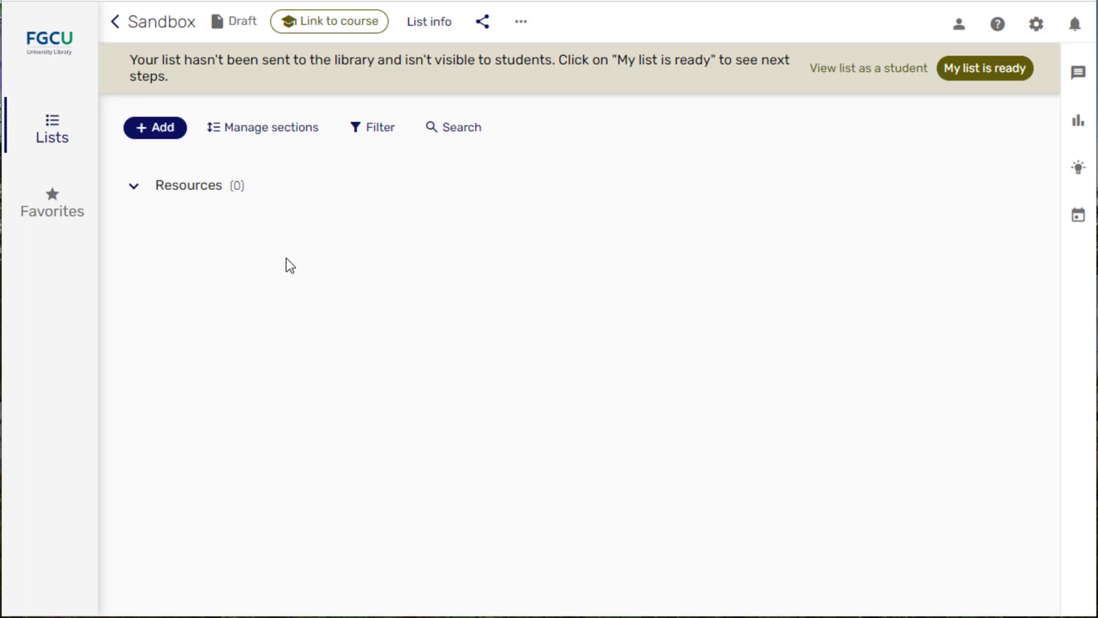
- Start adding a new item from the library and search the Library Catalog for "sustainability"
left_click(179, 143)
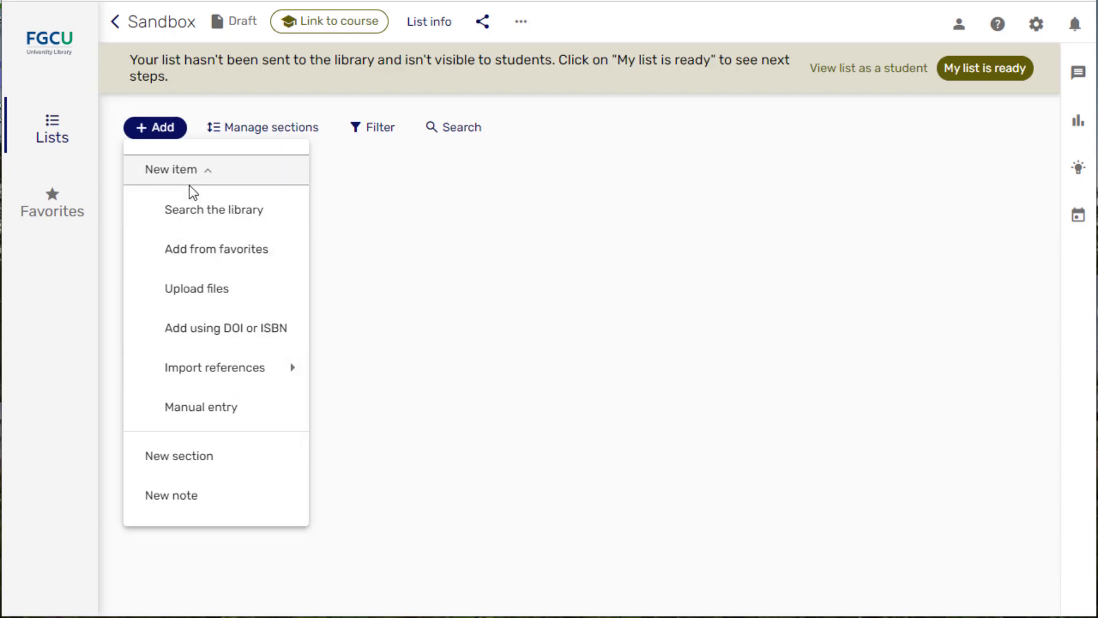
left_click(233, 219)
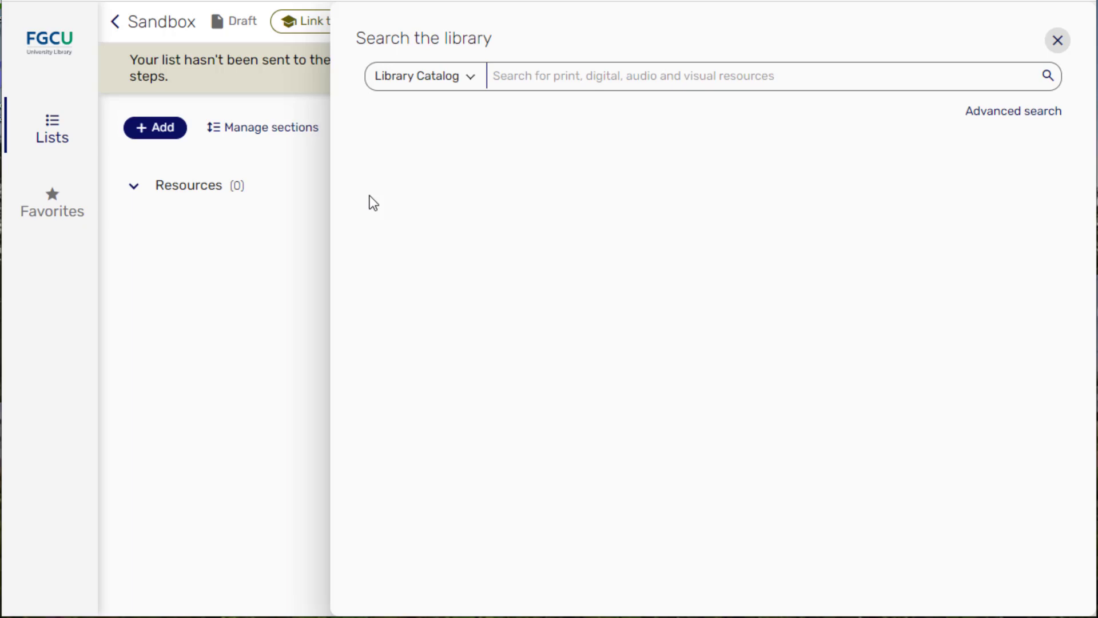
left_click(439, 86)
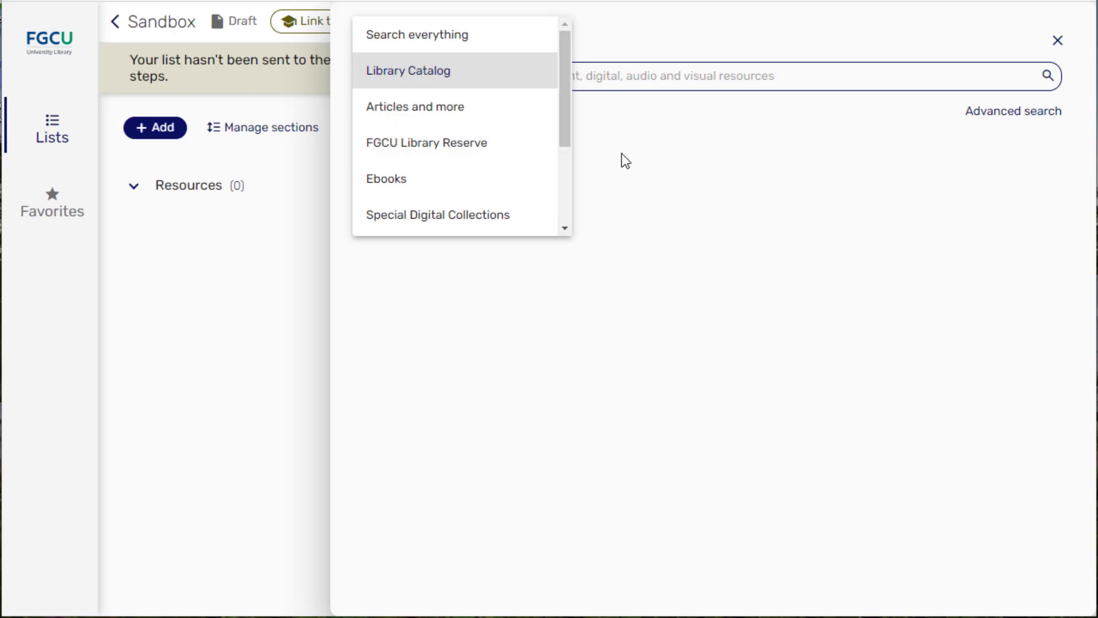
left_click(489, 82)
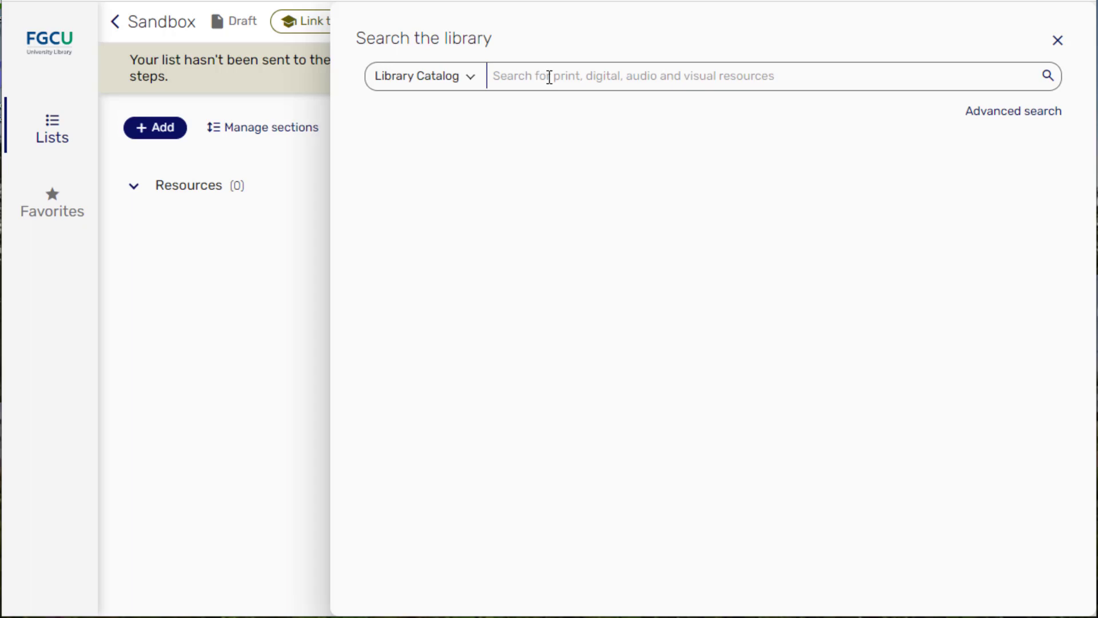
left_click(516, 77)
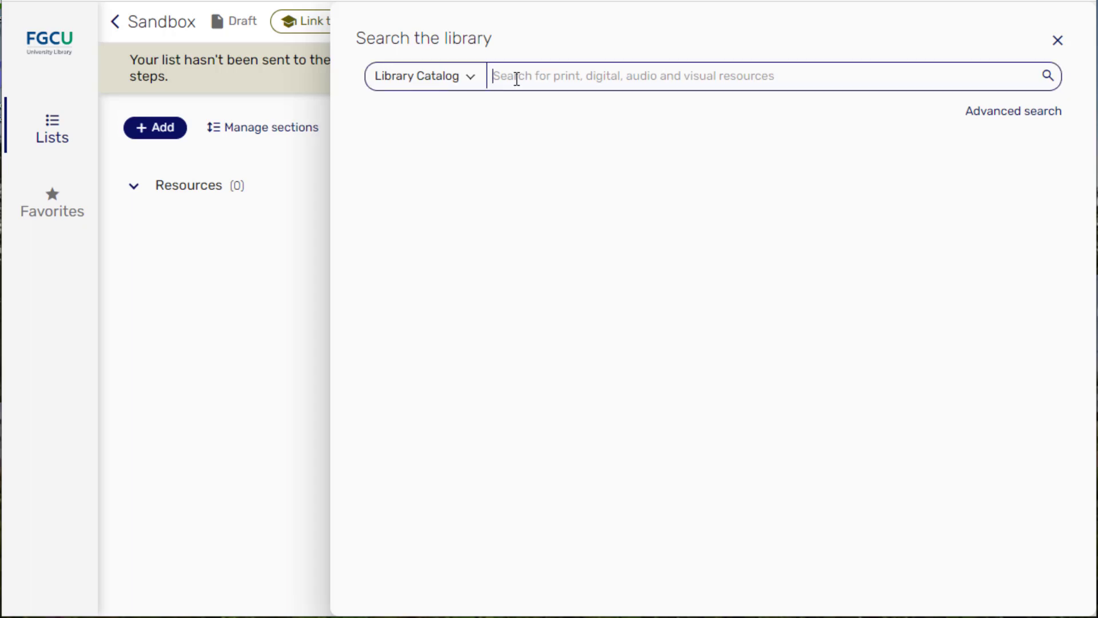
type("sus")
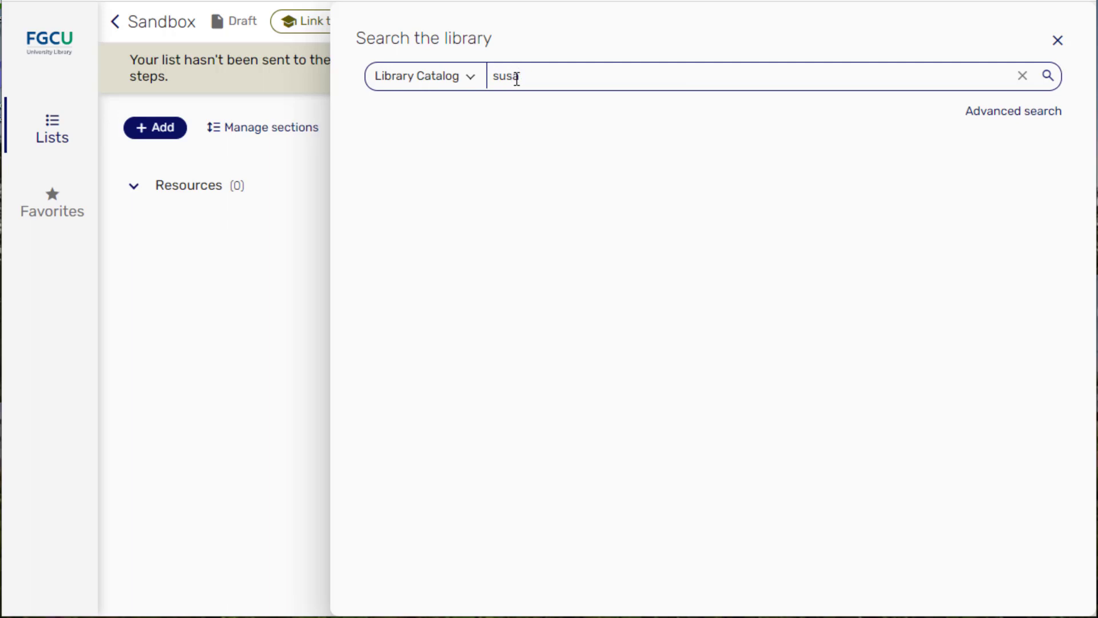
type("tainability")
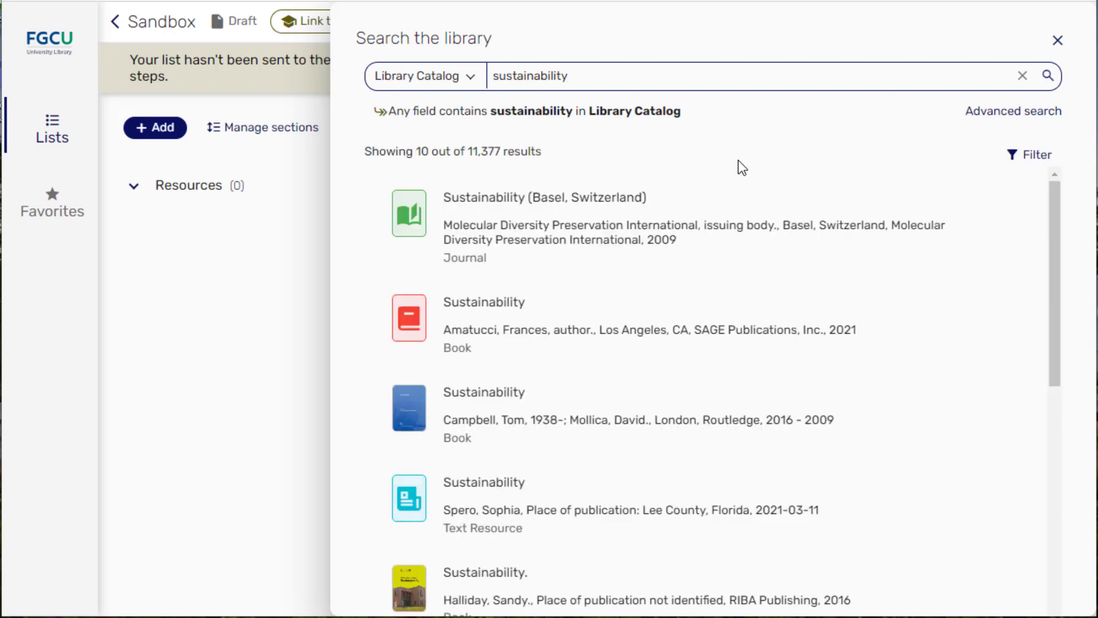
- Look through the catalog results, comparing resource types and whether each is electronic, digital or physical
mouse_move(472, 264)
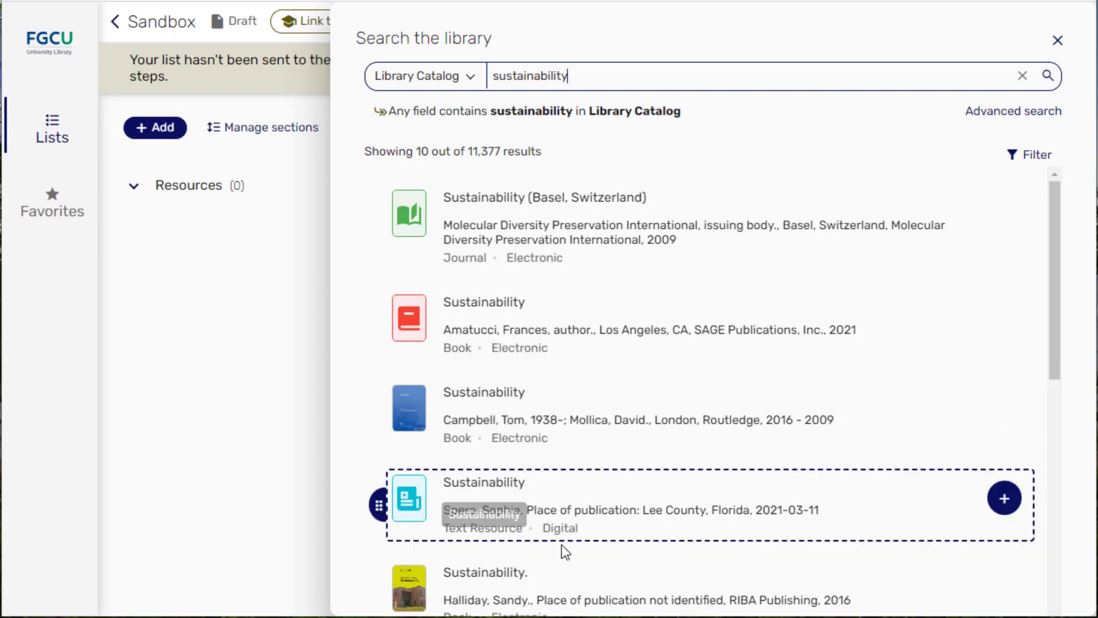
scroll(592, 542, "down", 1)
scroll(592, 542, "down", 3)
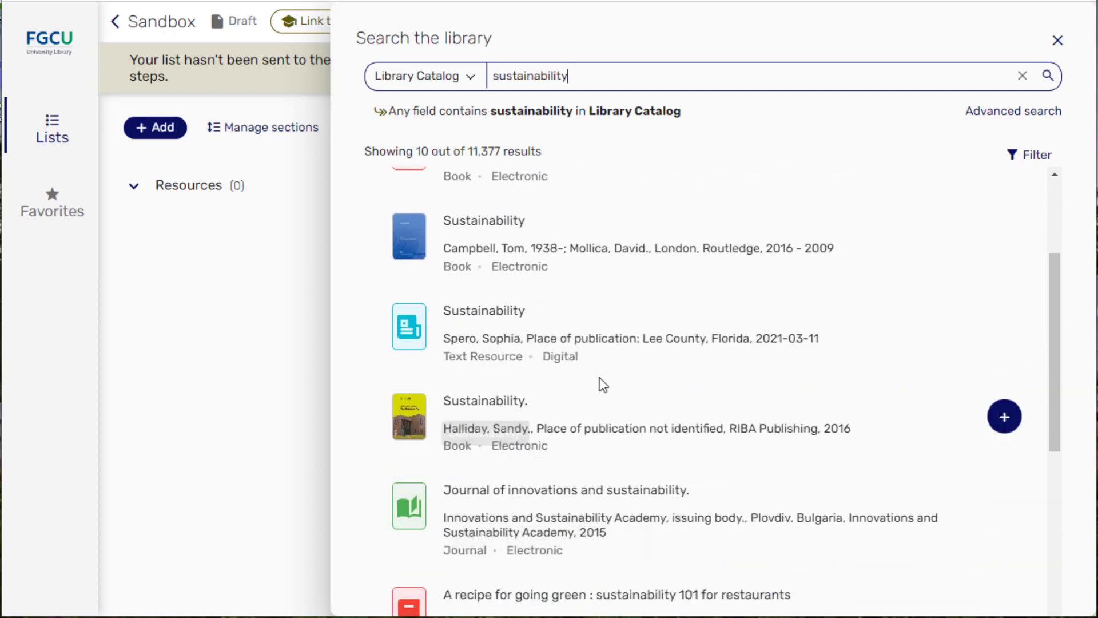
scroll(602, 378, "up", 3)
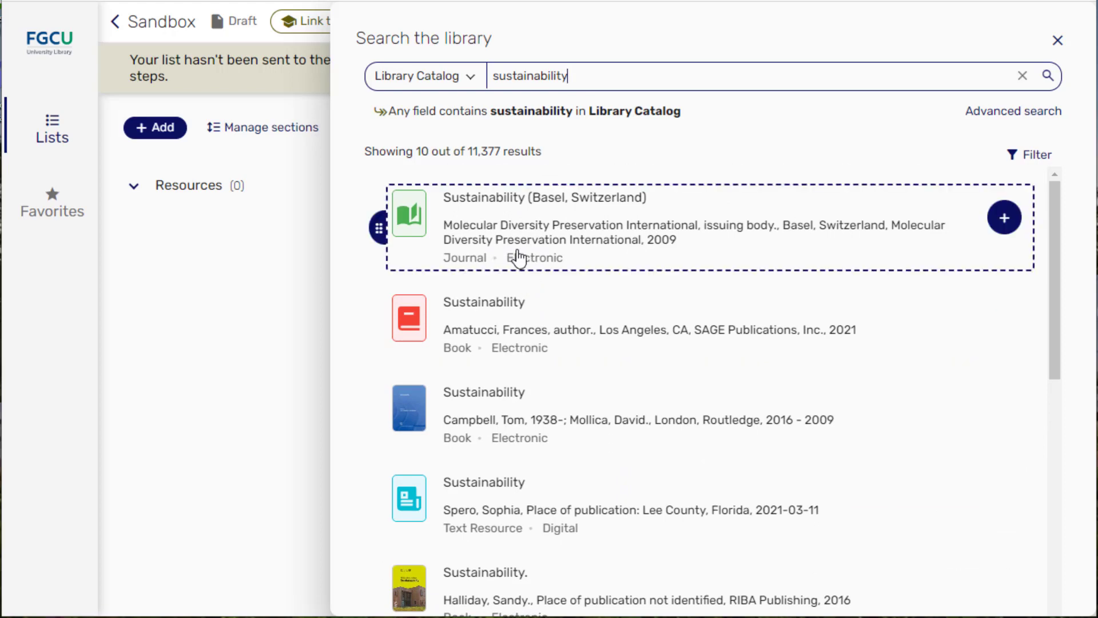
scroll(549, 336, "down", 1)
scroll(549, 337, "down", 2)
scroll(538, 272, "up", 1)
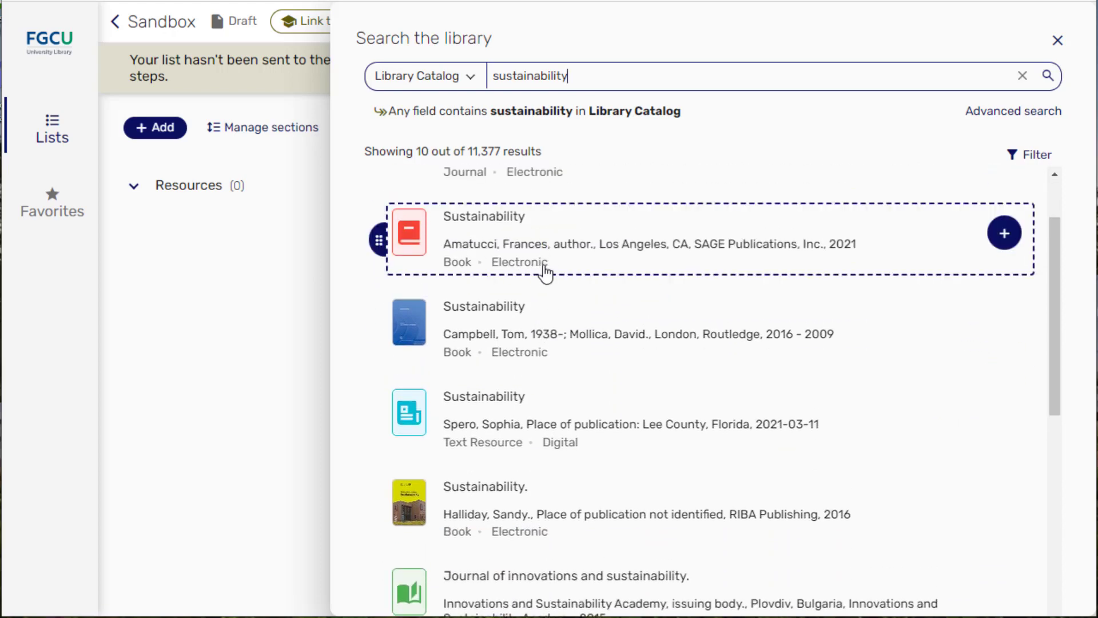
left_click(599, 267)
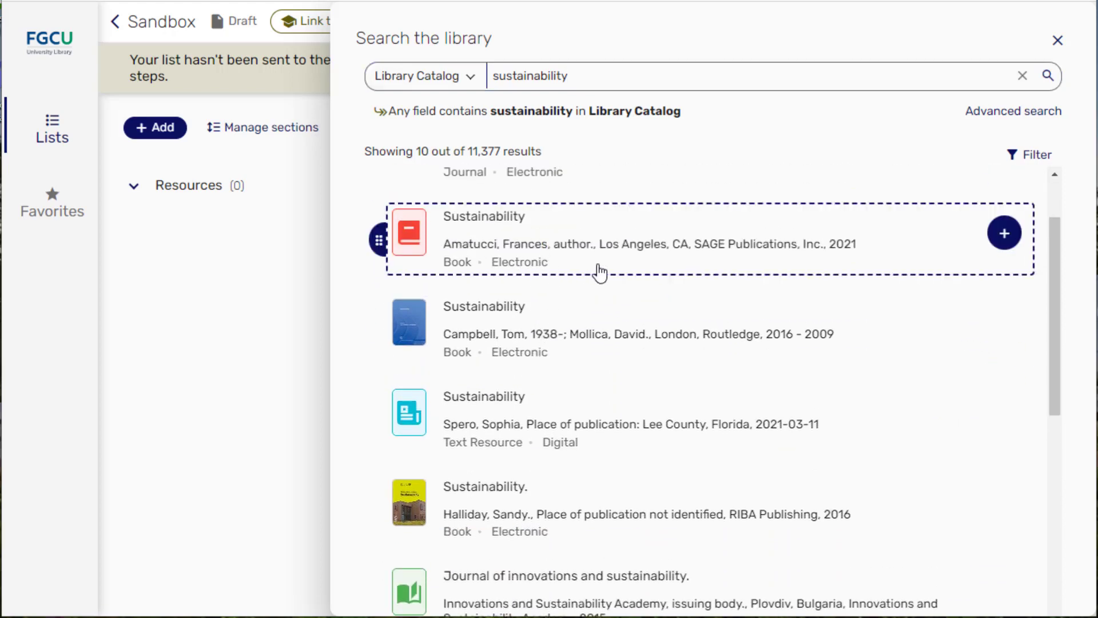
scroll(976, 235, "up", 1)
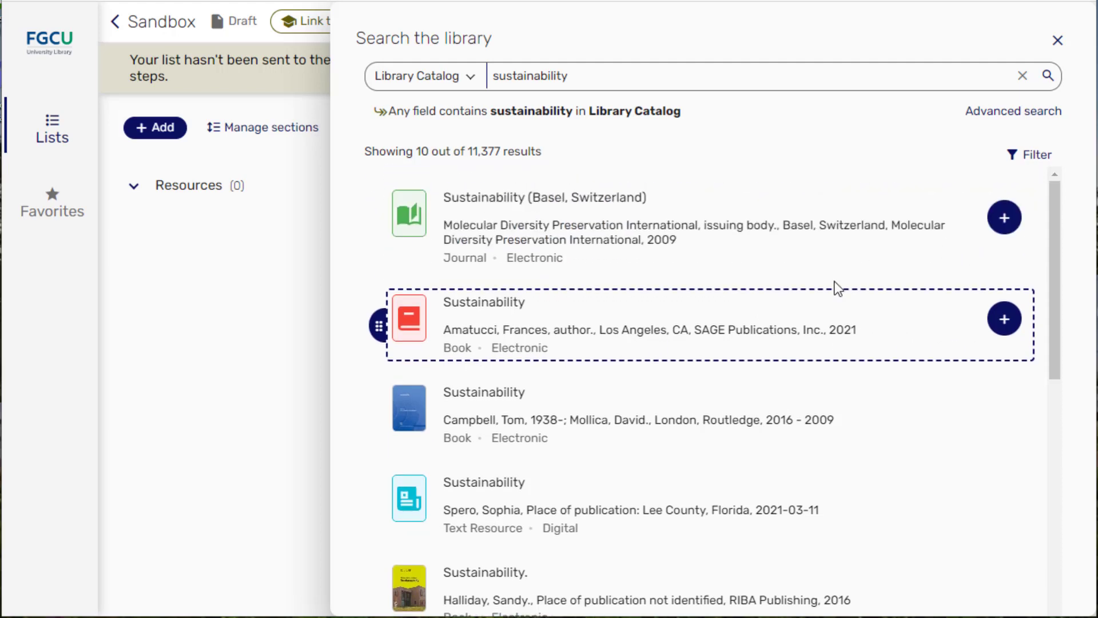
scroll(758, 331, "down", 2)
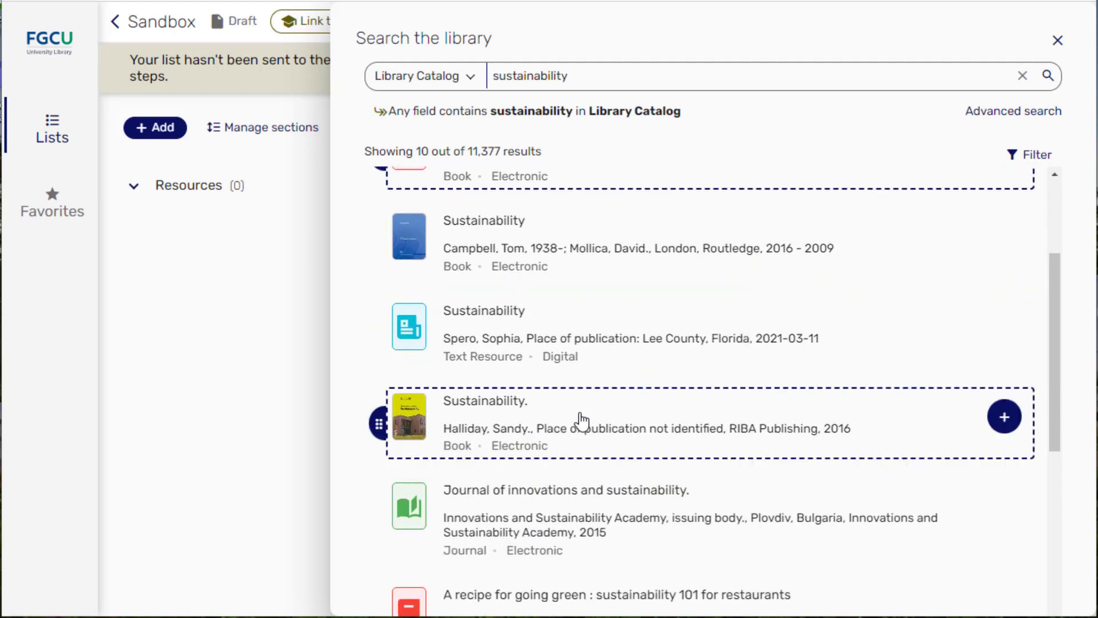
scroll(583, 422, "down", 1)
scroll(583, 422, "down", 2)
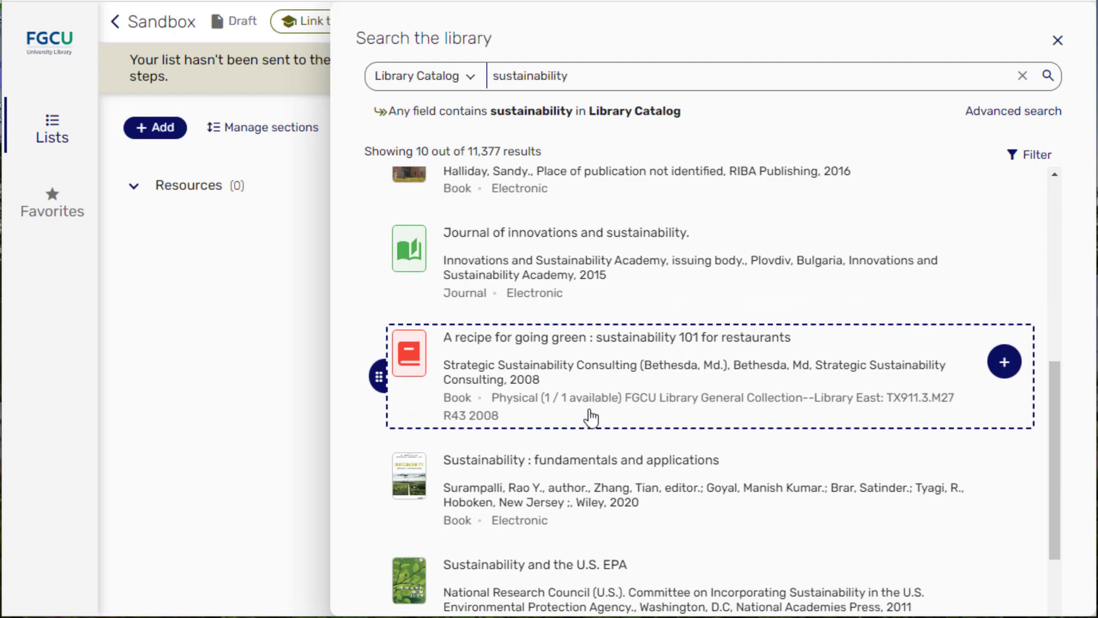
- Add the book "Sustainability : fundamentals and applications" to the list's Resources section
scroll(607, 416, "down", 2)
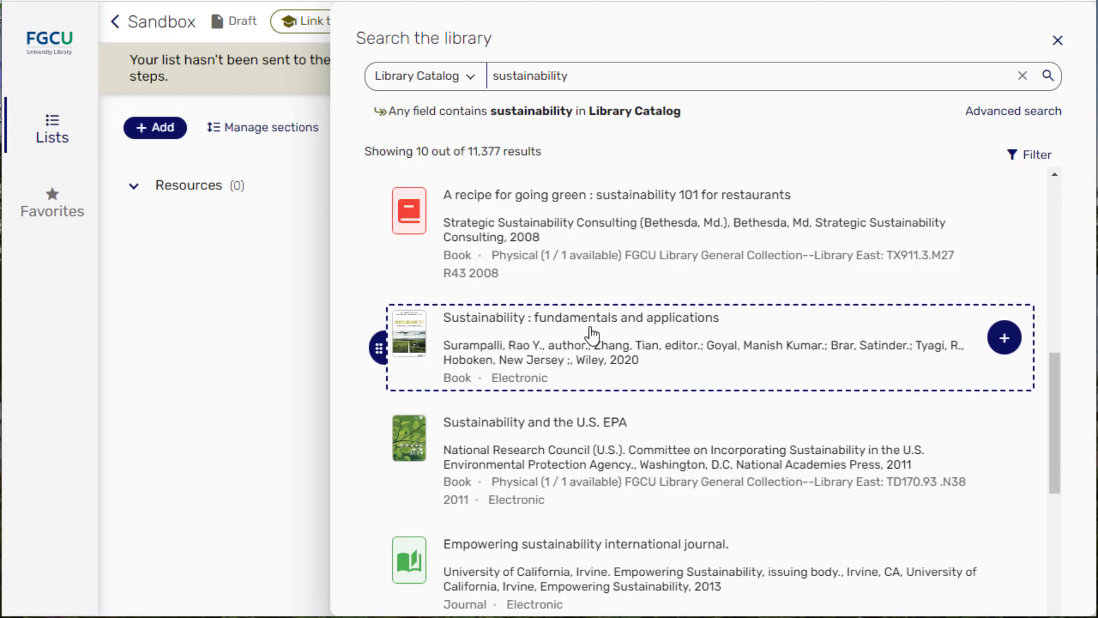
left_click(608, 342)
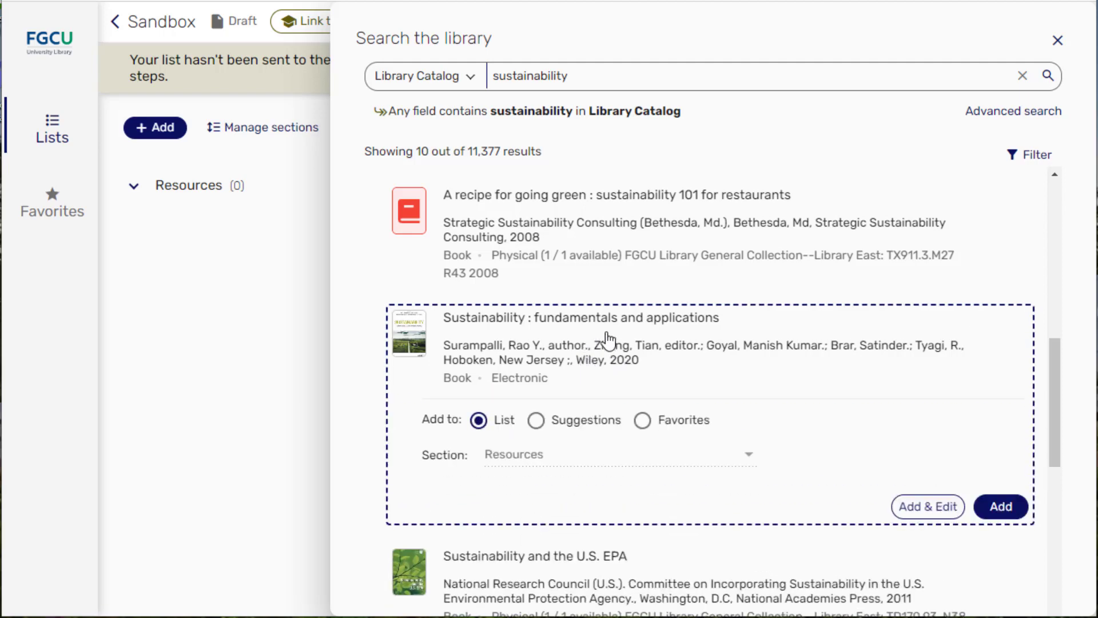
left_click(681, 399)
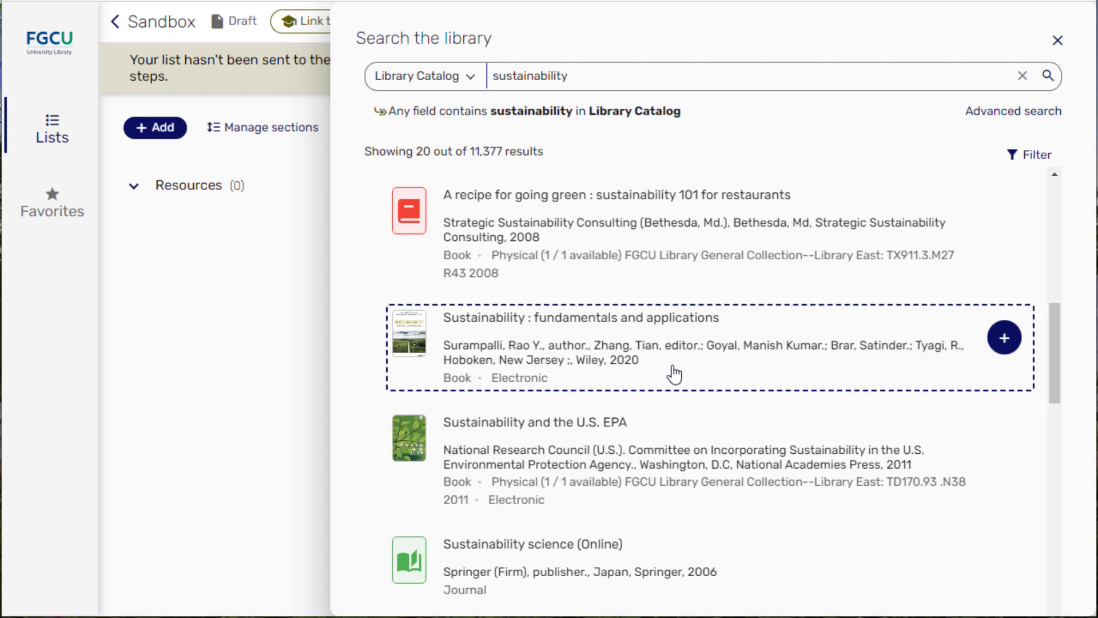
left_click(607, 318)
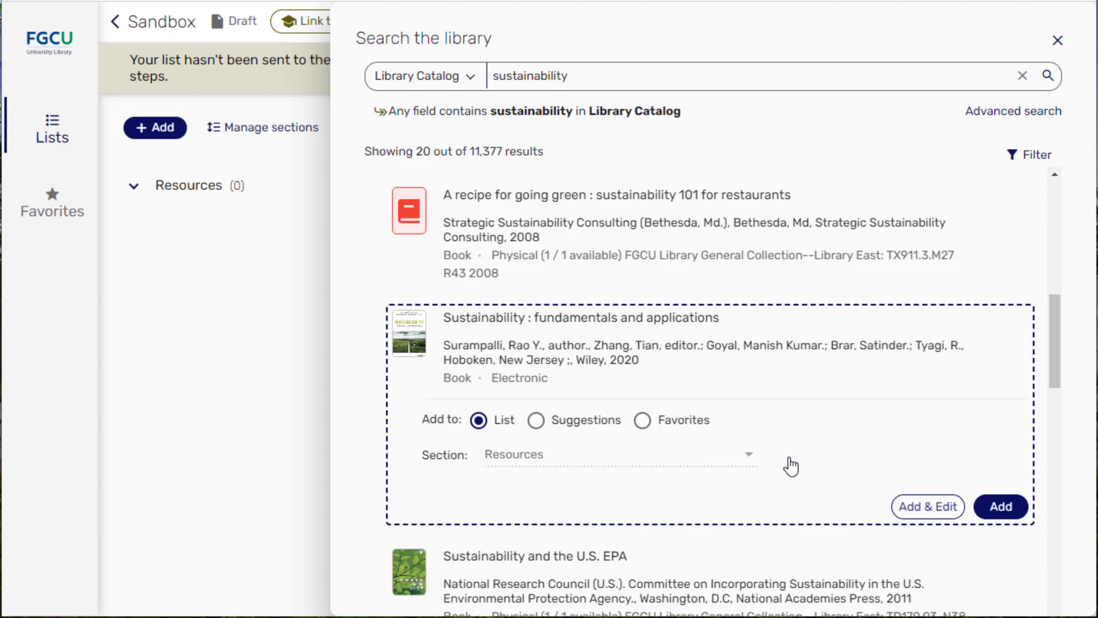
left_click(1002, 509)
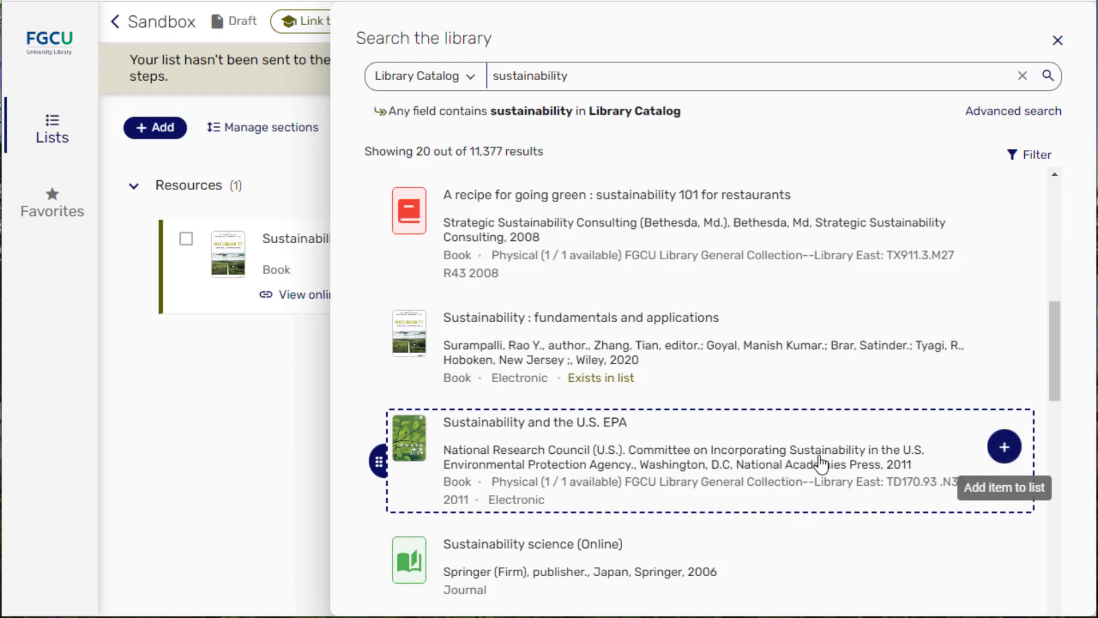
- Add "Sustainability and the U.S. EPA" to Resources for editing, indicating that the item does not need to be moved to Course Reserves
left_click(1004, 447)
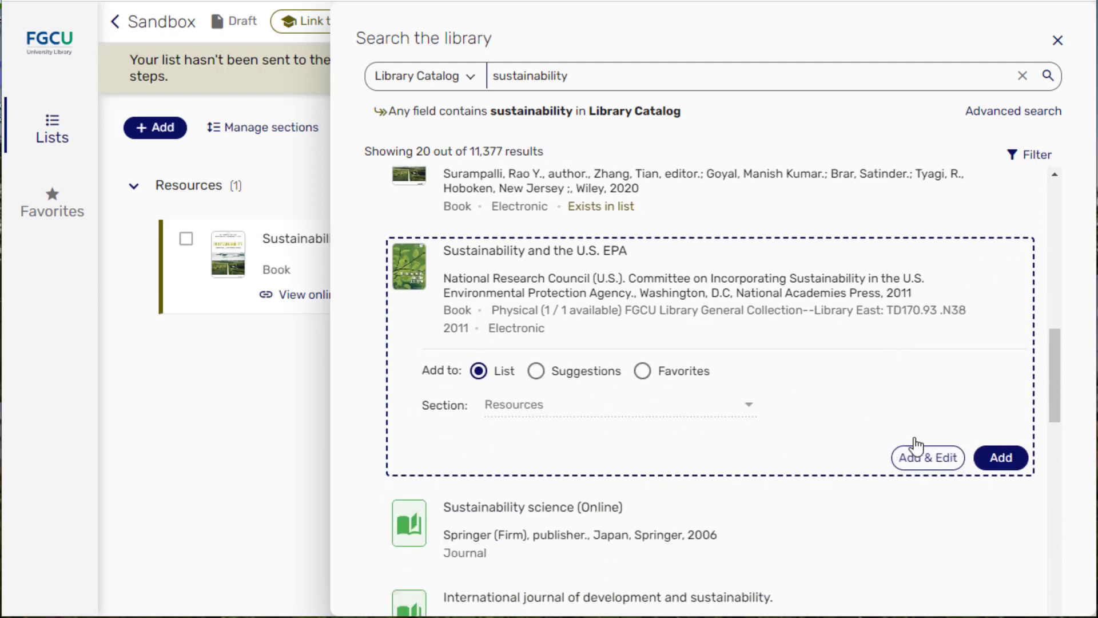
left_click(941, 457)
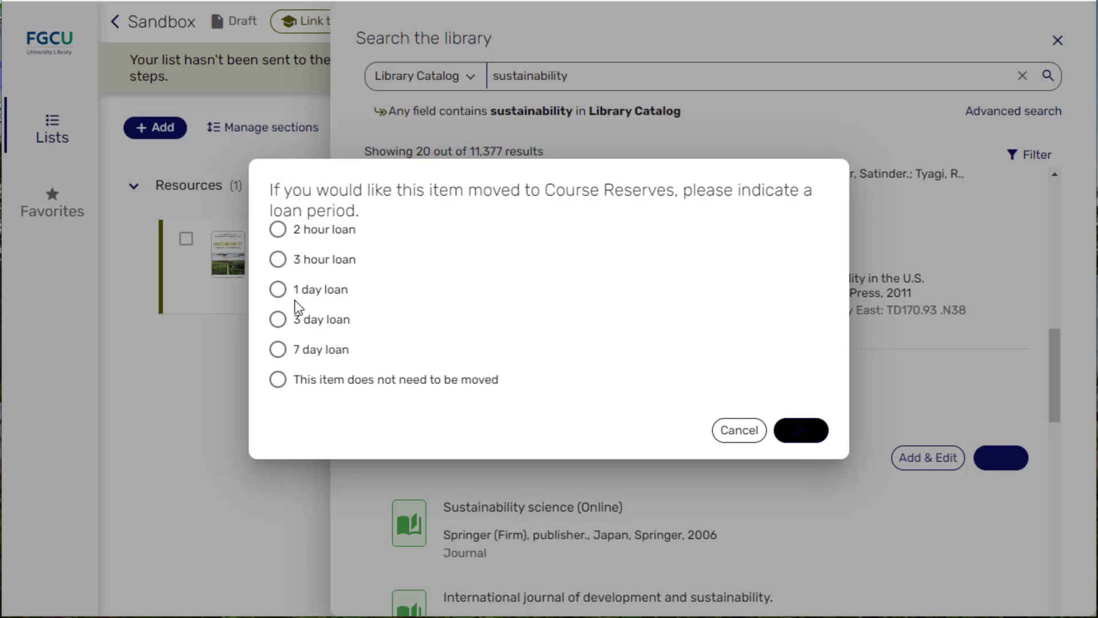
left_click(279, 384)
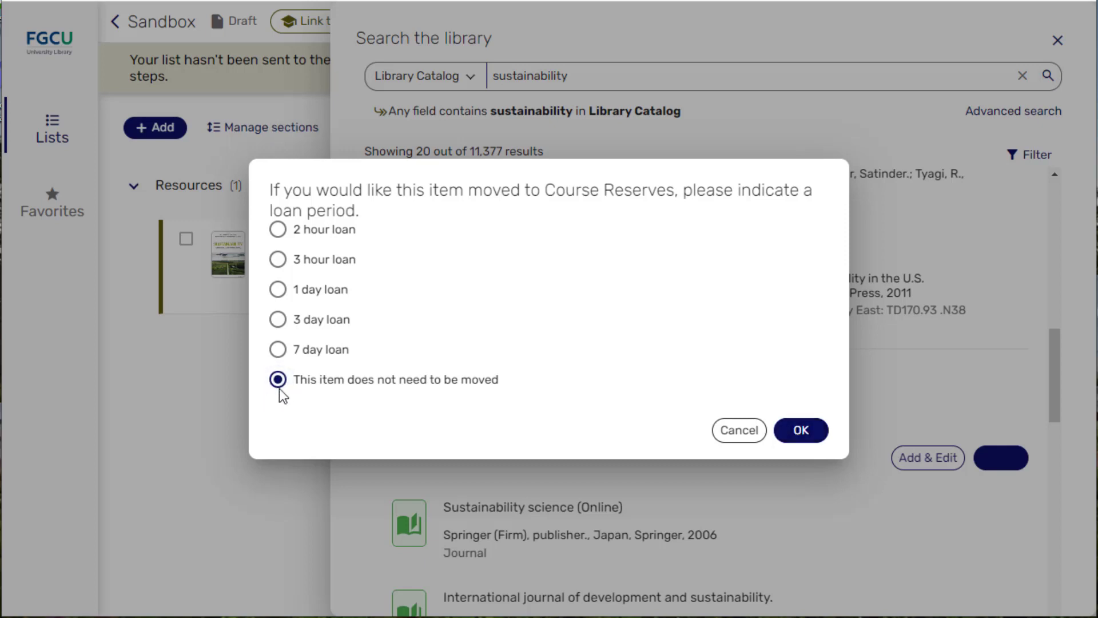
left_click(807, 433)
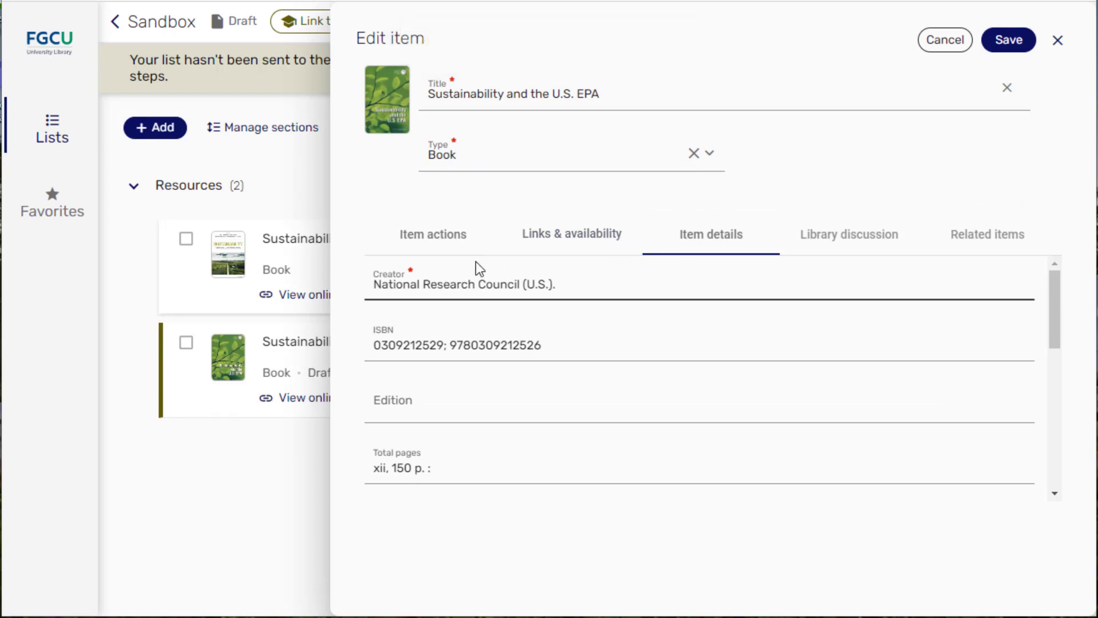
- Review the book's links and availability, student information and tag options, and save the item
left_click(564, 236)
left_click(448, 241)
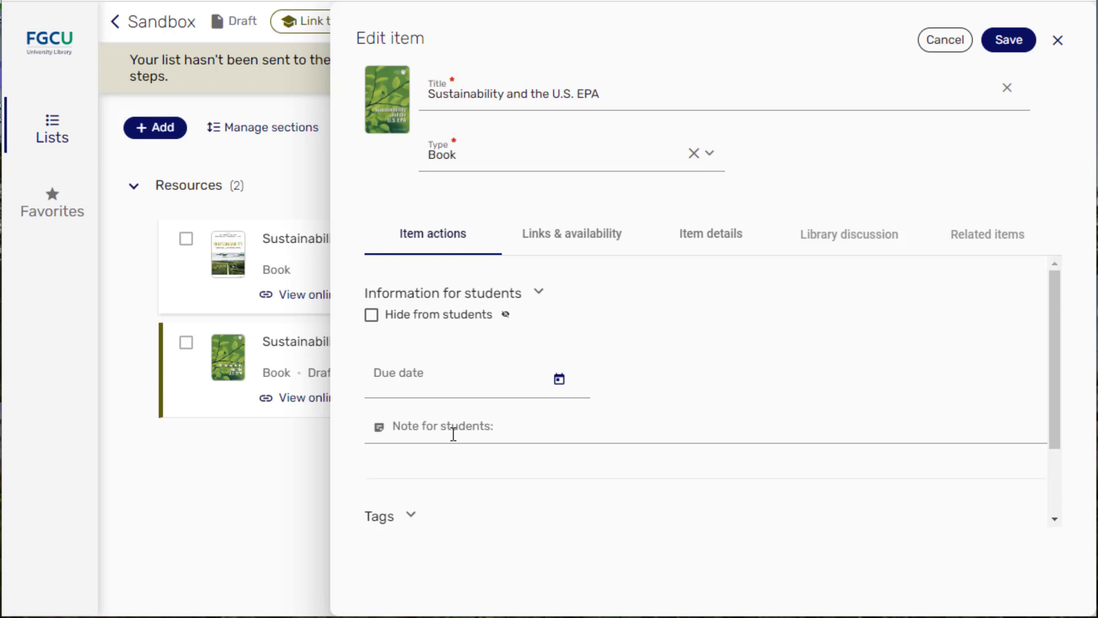
scroll(492, 434, "down", 2)
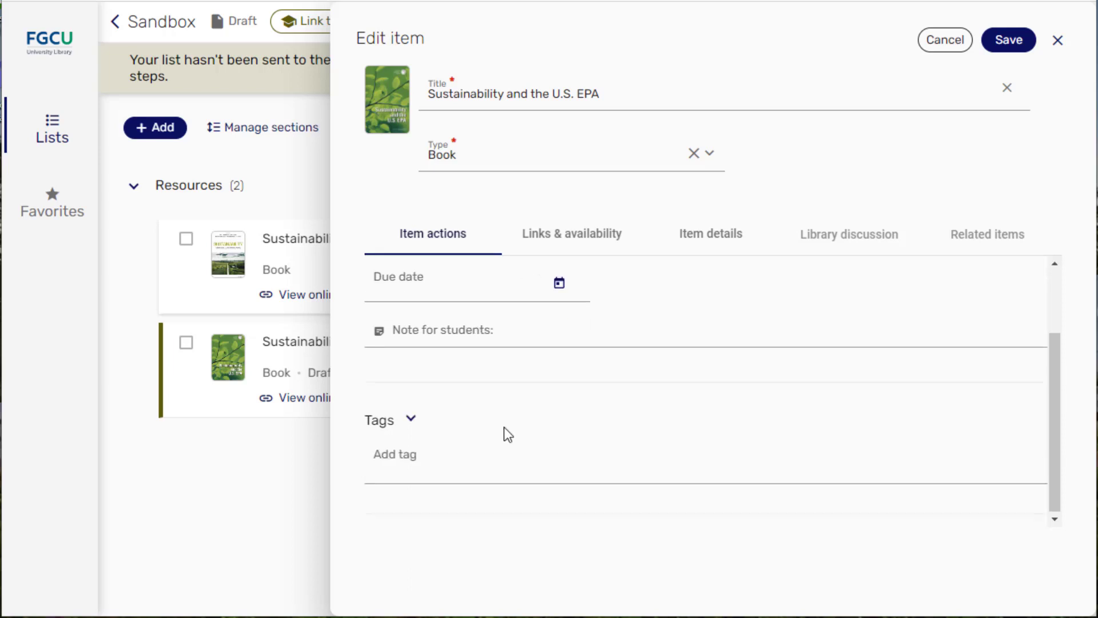
left_click(1007, 43)
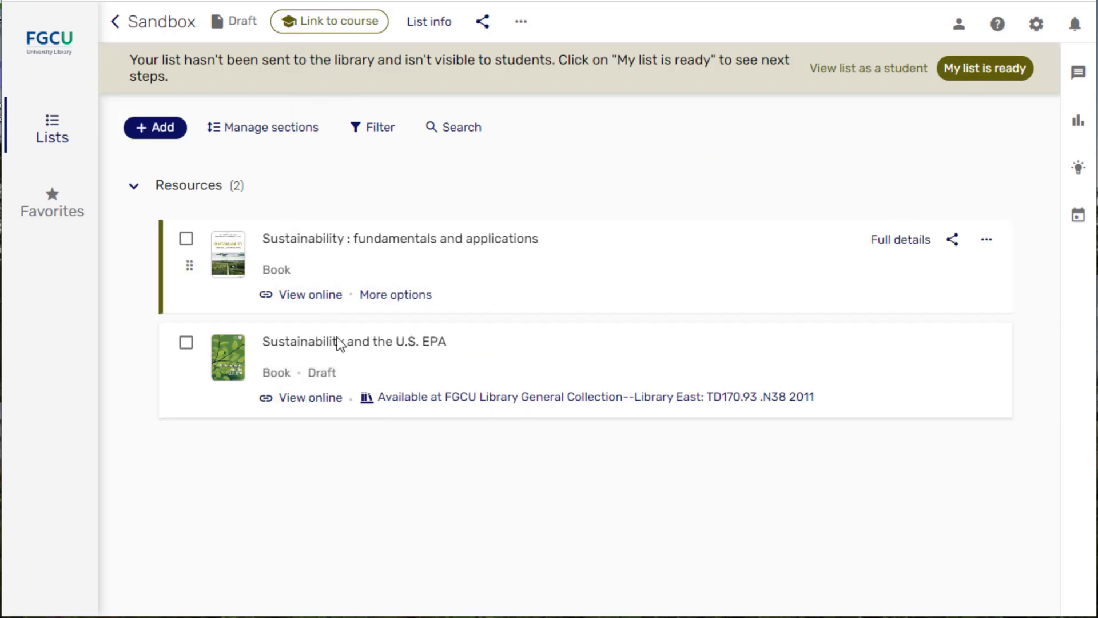
- View "Sustainability and the U.S. EPA" online in Ebook Central and accept all cookies
left_click(324, 411)
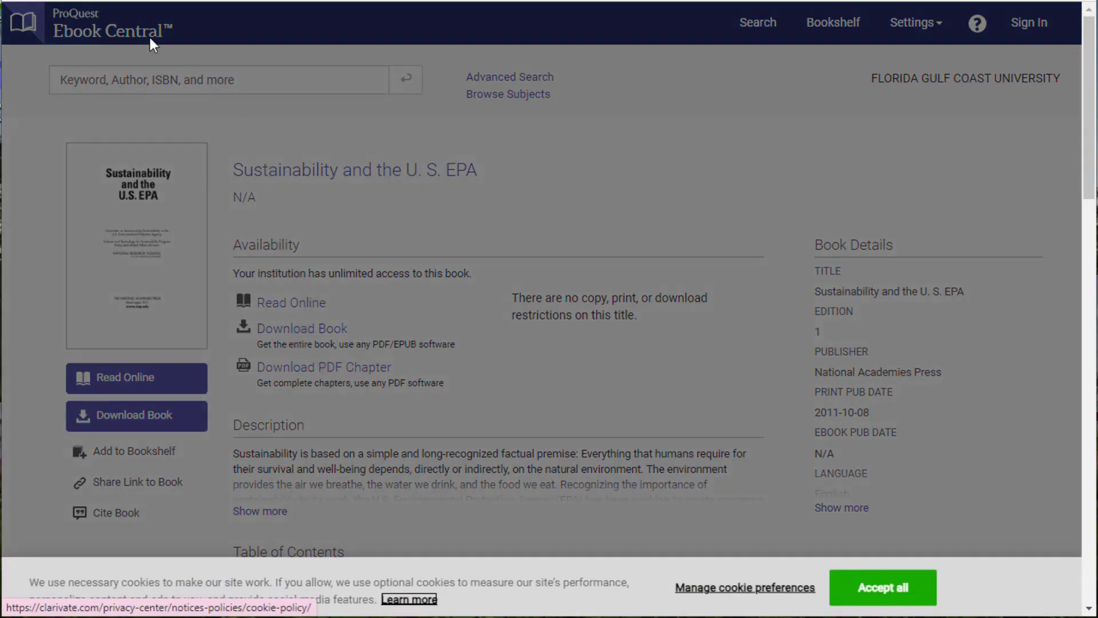
left_click(876, 595)
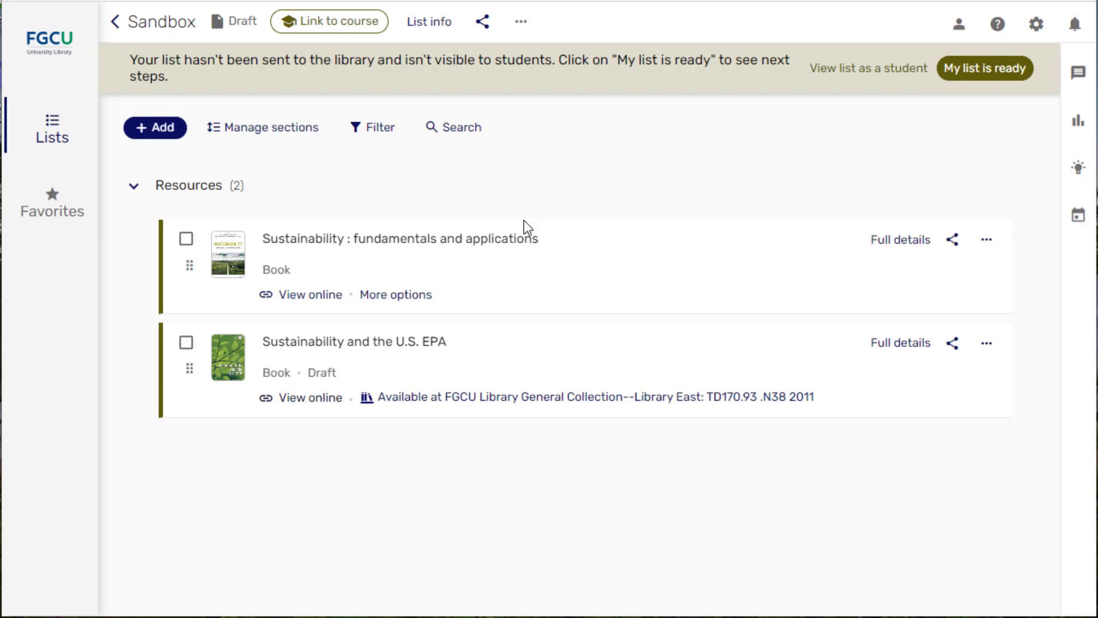
- Start adding another item from the library and search Articles and more for "sustainability"
left_click(165, 130)
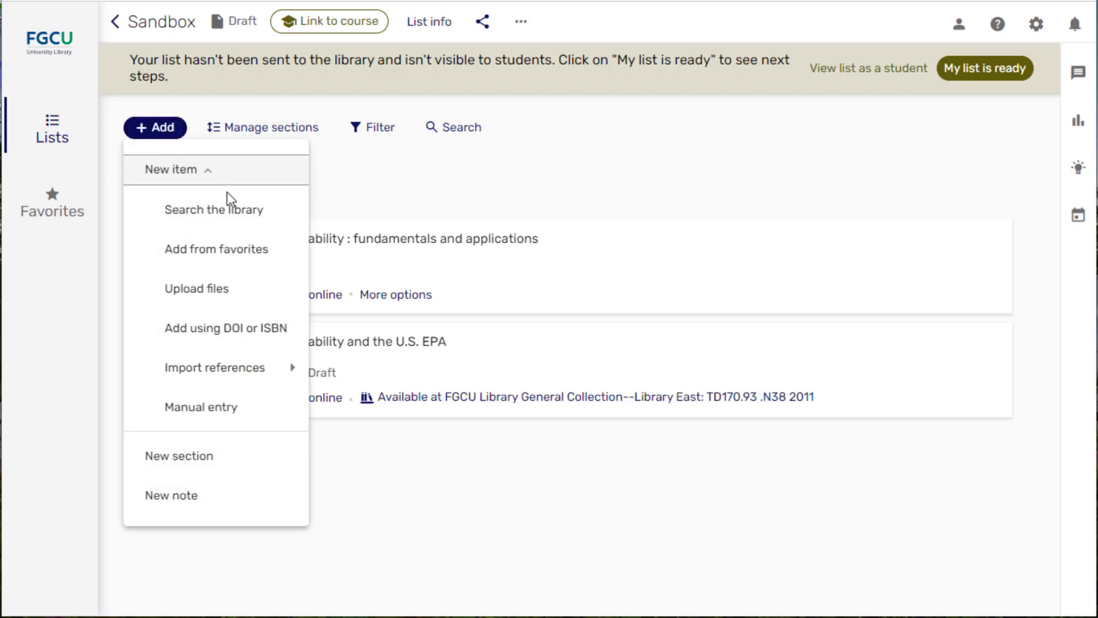
left_click(232, 220)
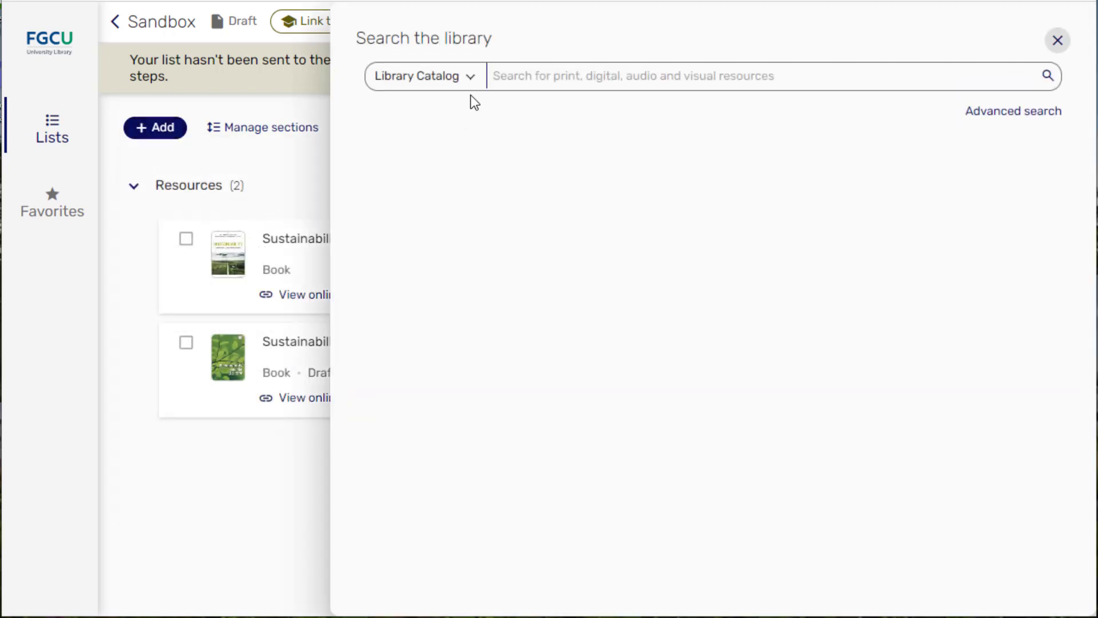
left_click(452, 89)
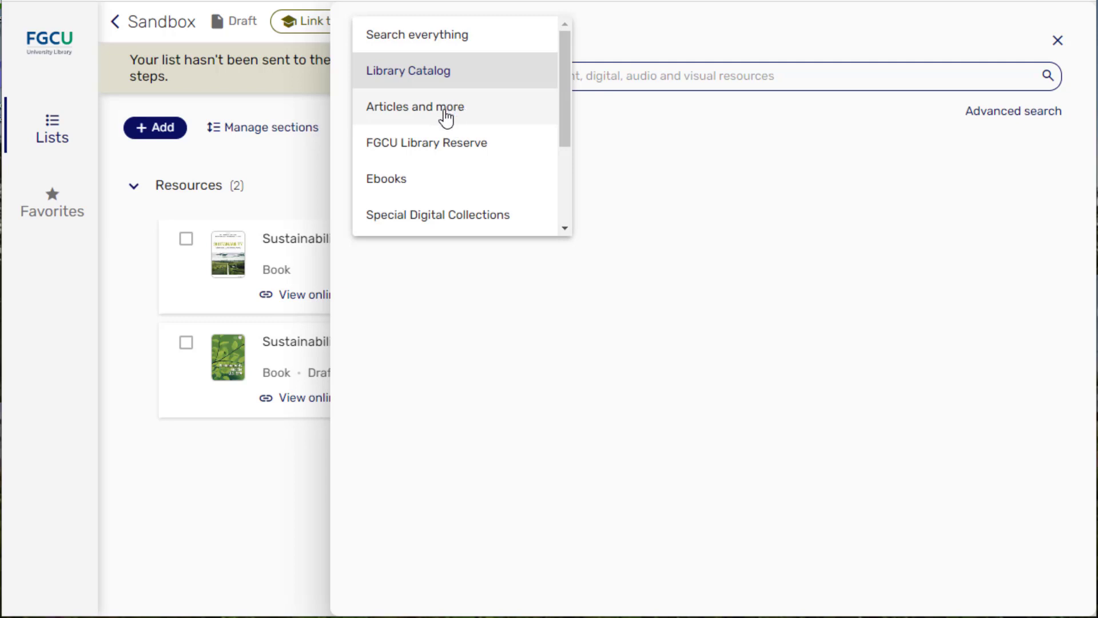
left_click(445, 113)
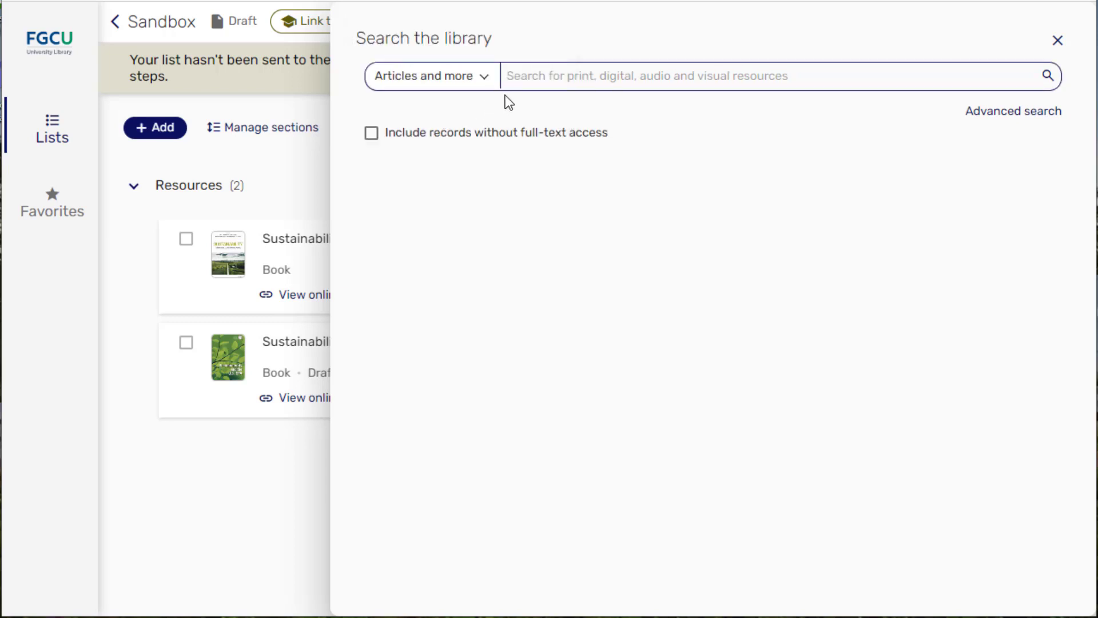
left_click(537, 83)
type("sustainability")
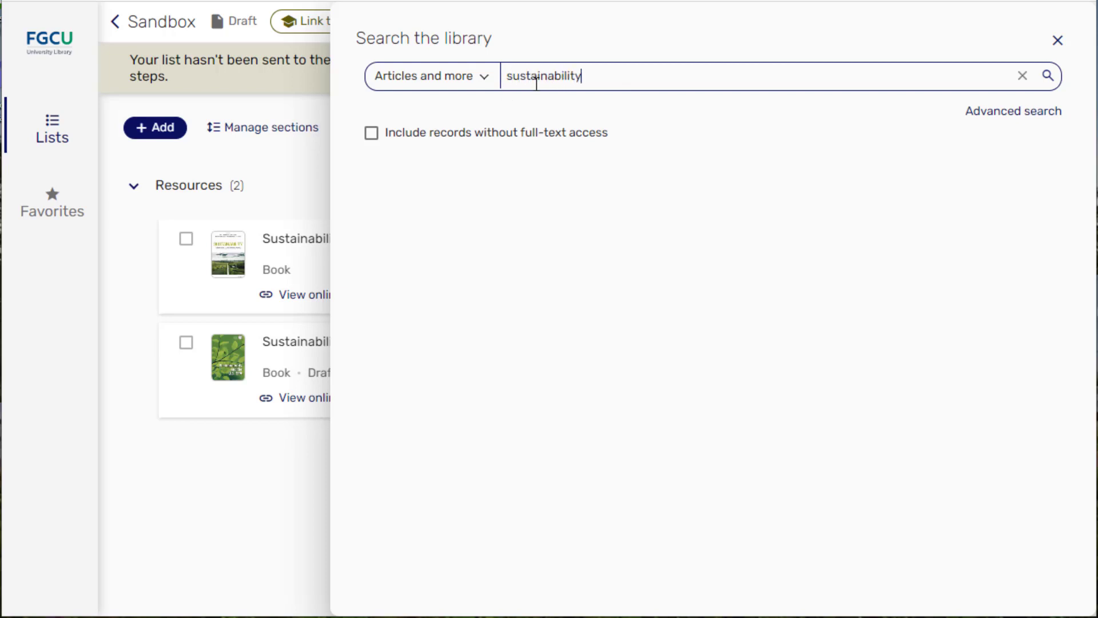
key("Return")
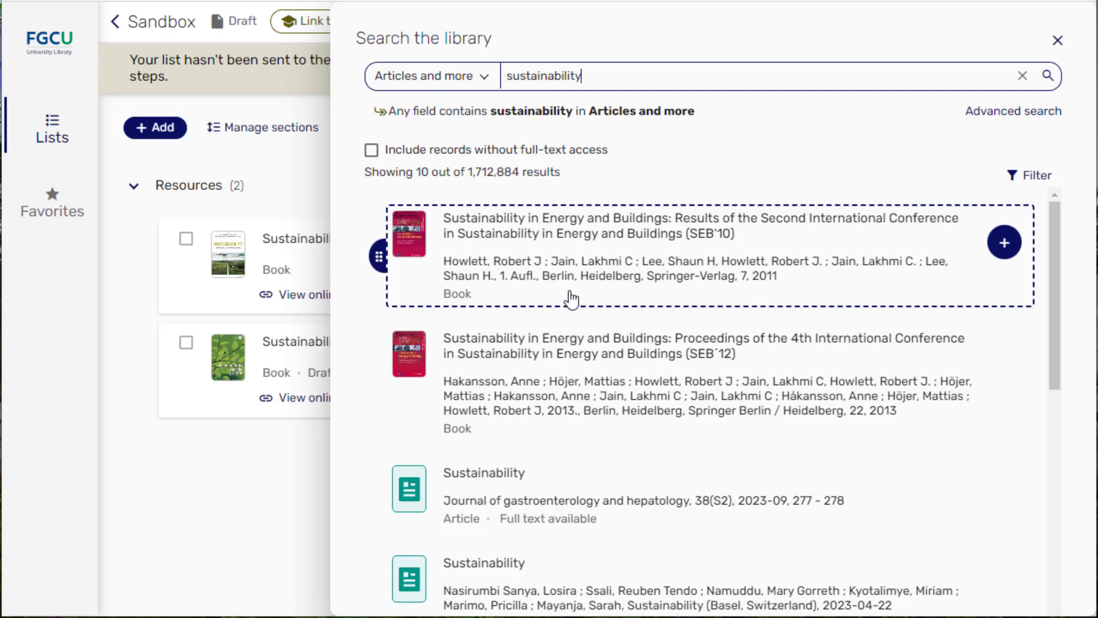
- Add the 2023 "Sustainability" article from Development in practice, 33(1), to the list's Resources section and close the library search
scroll(574, 303, "down", 3)
scroll(592, 349, "down", 4)
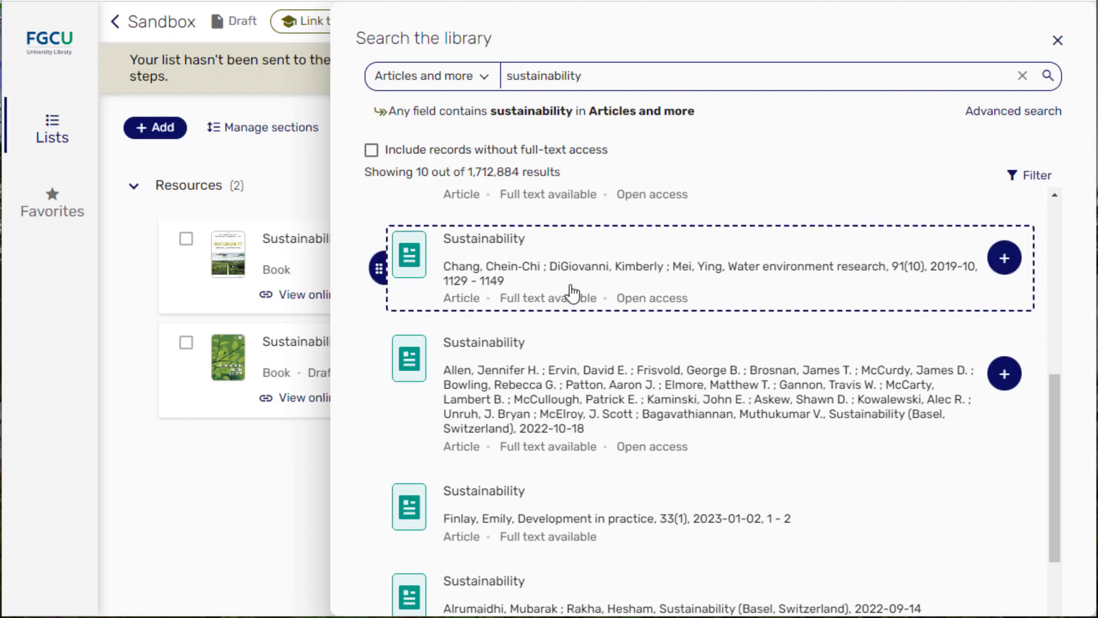
scroll(584, 450, "down", 3)
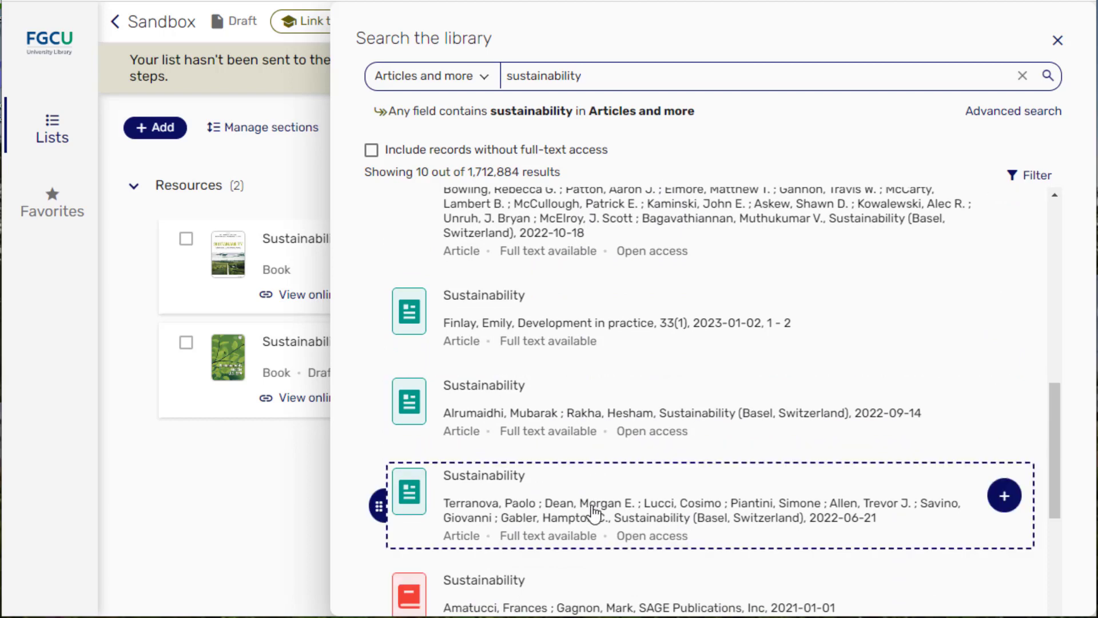
scroll(592, 514, "down", 4)
mouse_move(630, 372)
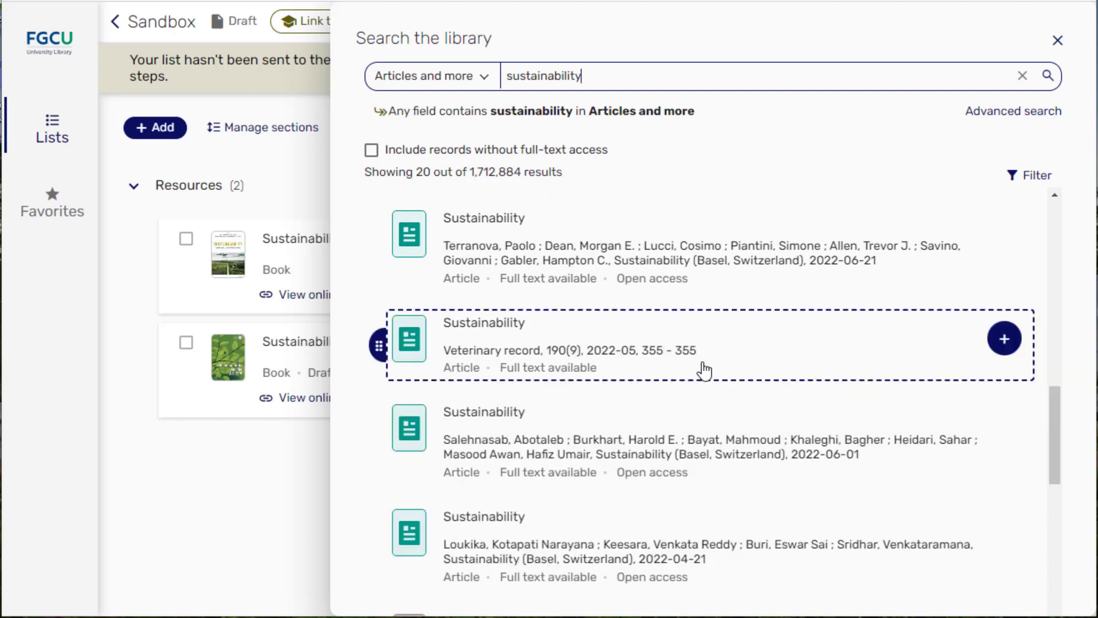
scroll(650, 384, "down", 5)
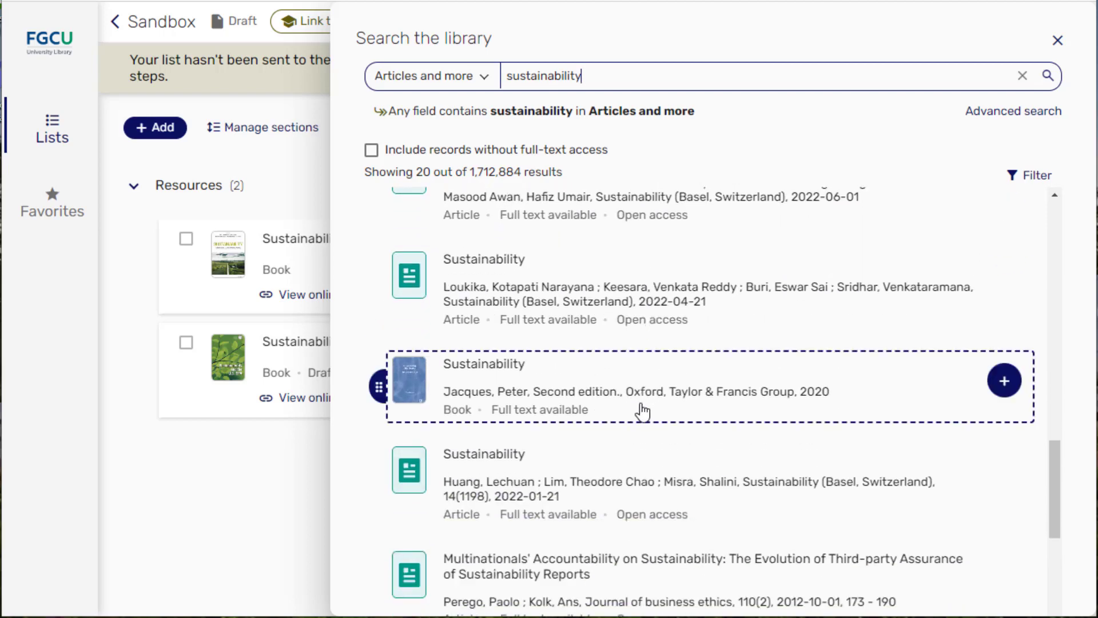
scroll(681, 370, "up", 1)
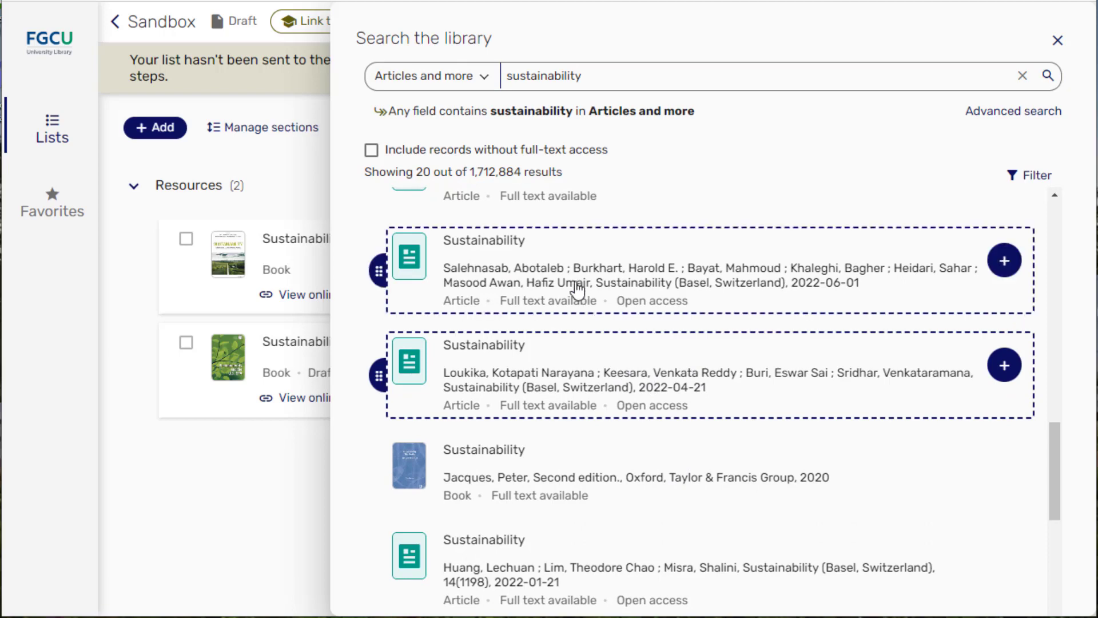
scroll(589, 304, "up", 4)
scroll(598, 361, "up", 3)
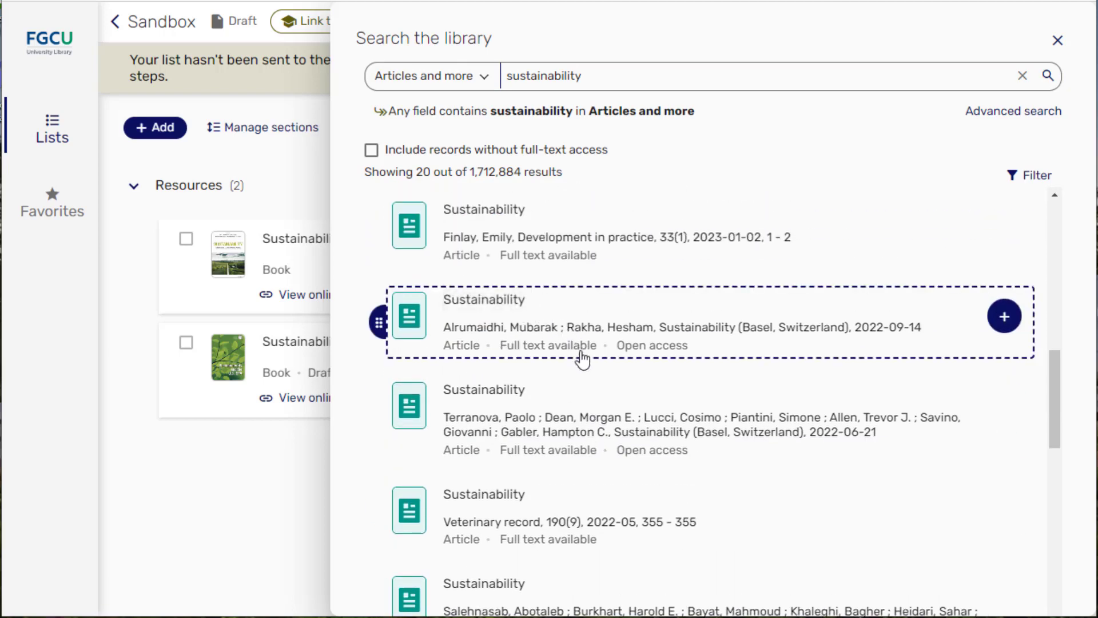
scroll(595, 338, "up", 4)
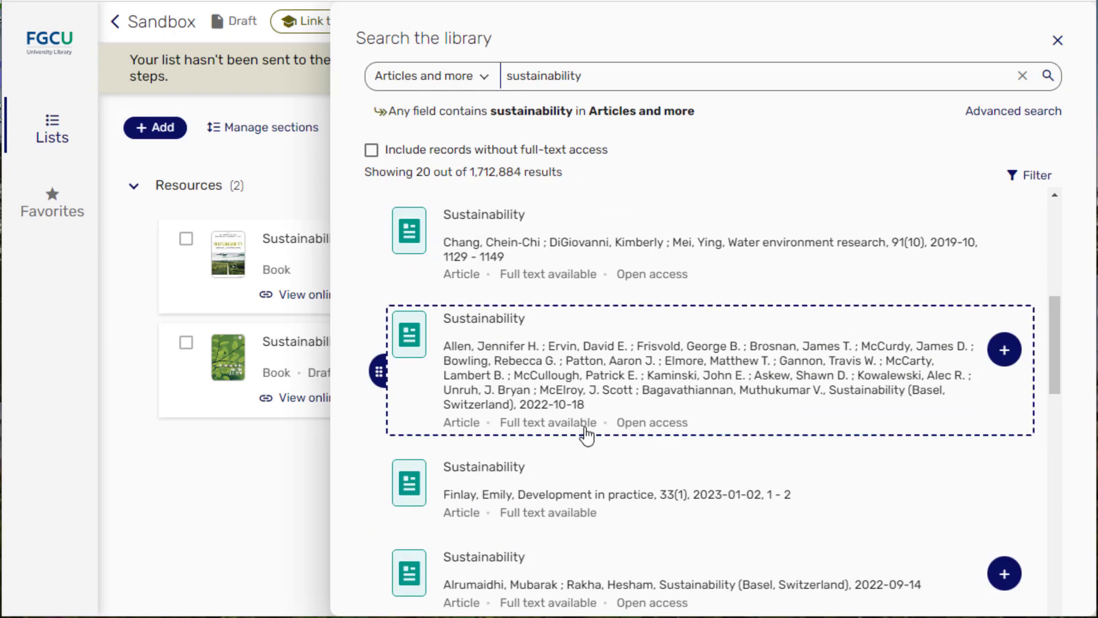
left_click(540, 483)
scroll(554, 488, "down", 6)
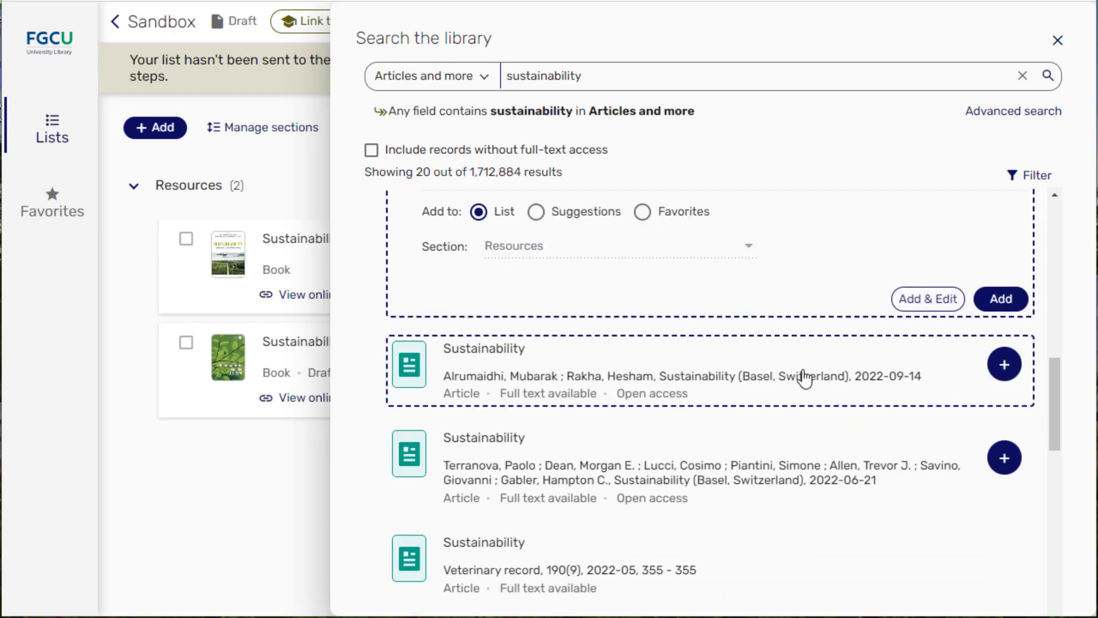
left_click(1000, 299)
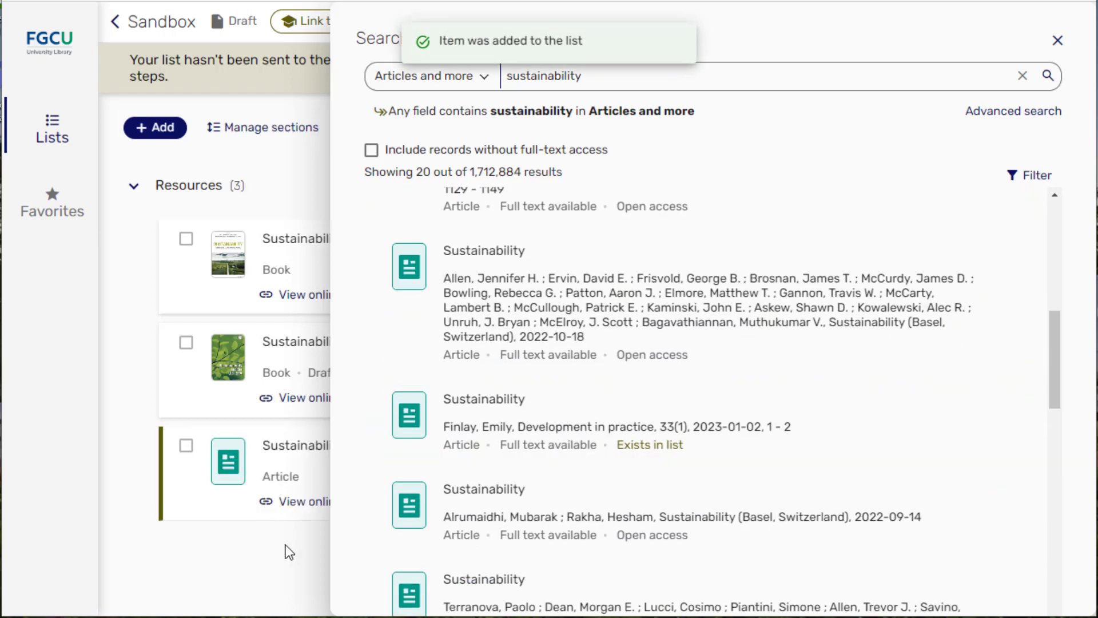
left_click(1058, 40)
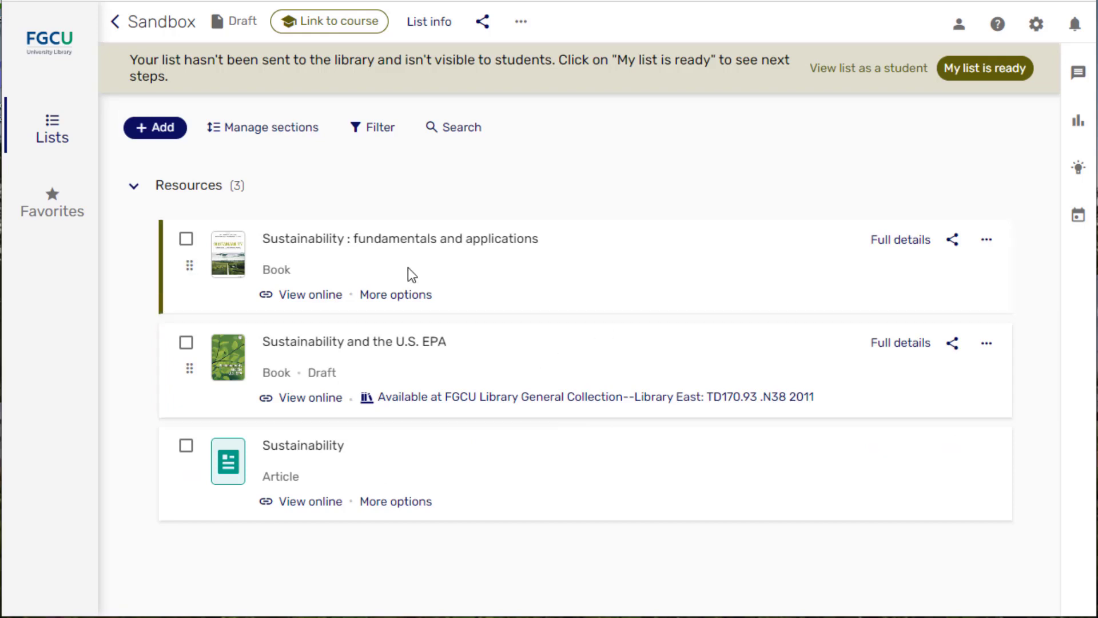
- Start adding another item from the library and run a Search everything query for "sustainability"
left_click(170, 130)
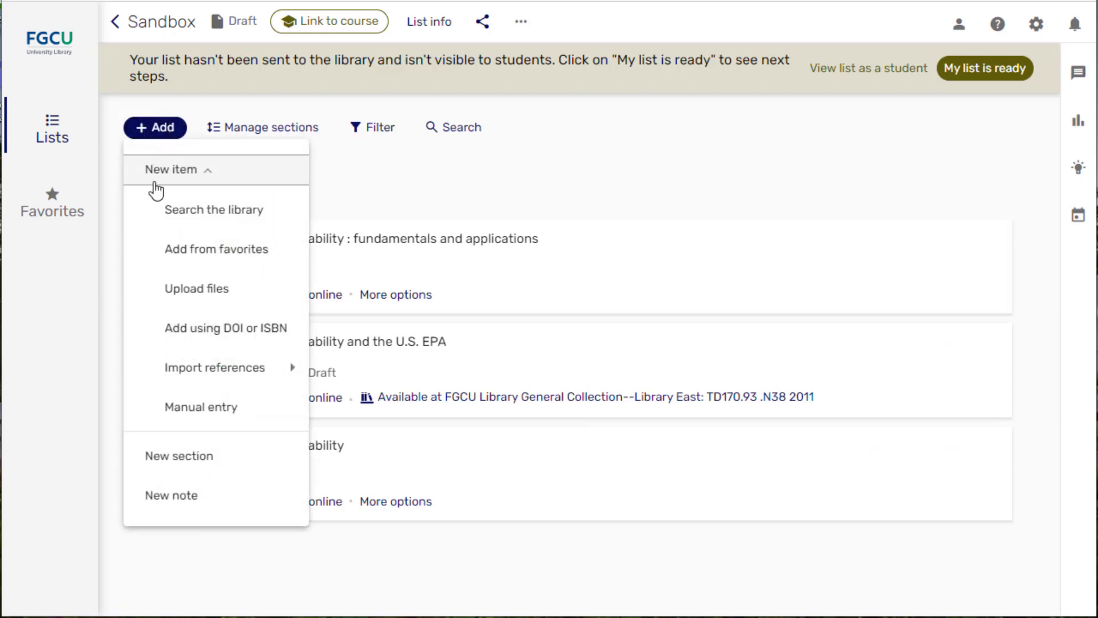
left_click(174, 209)
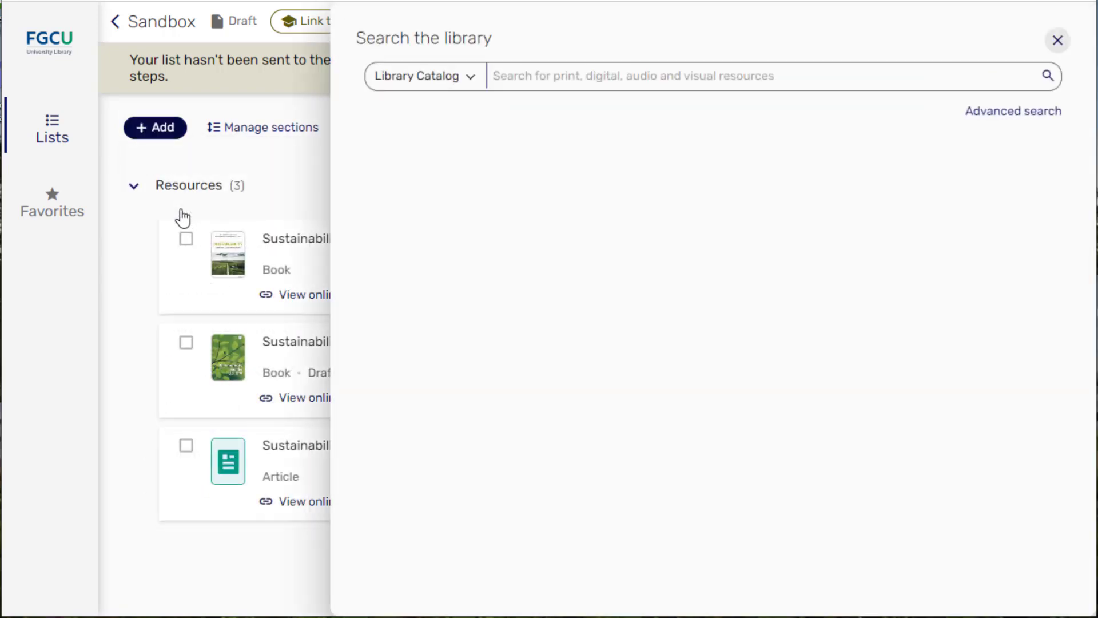
left_click(439, 79)
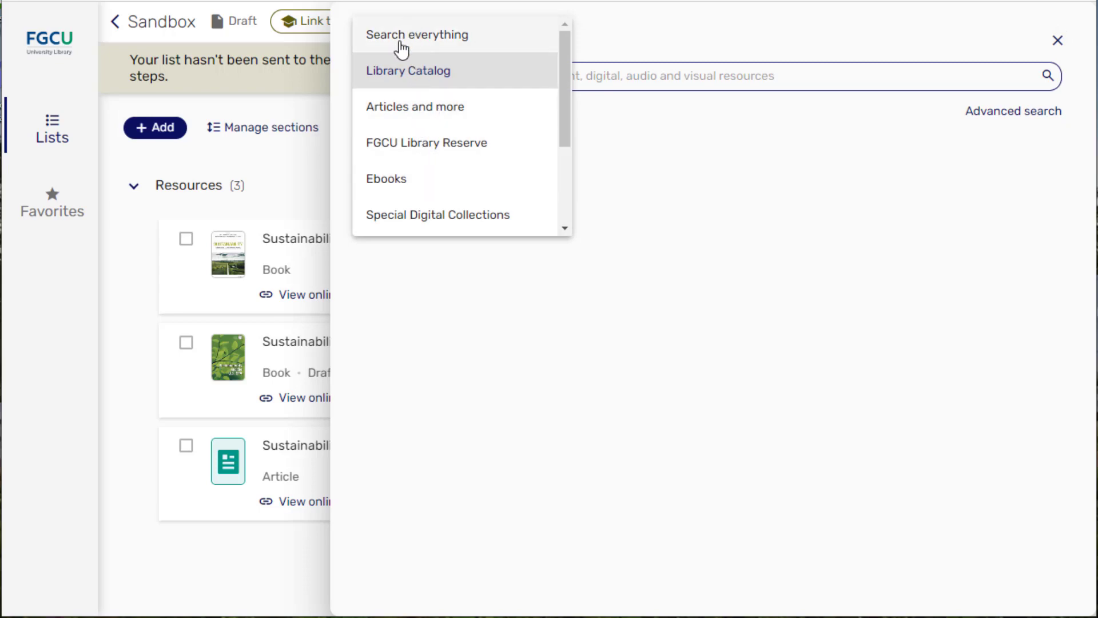
left_click(402, 42)
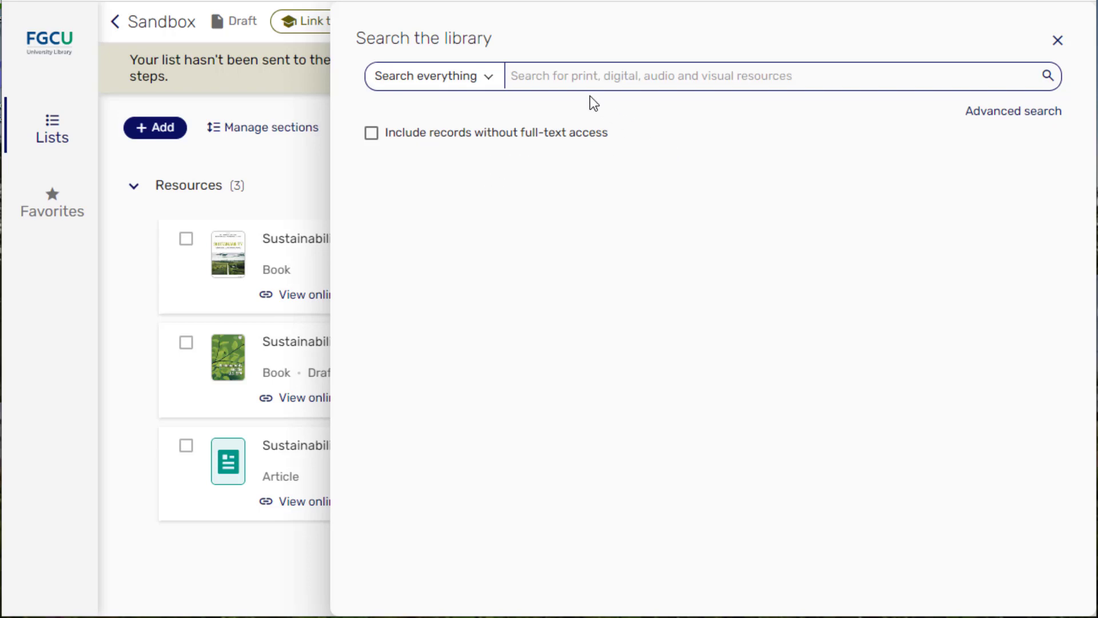
type("sustainability")
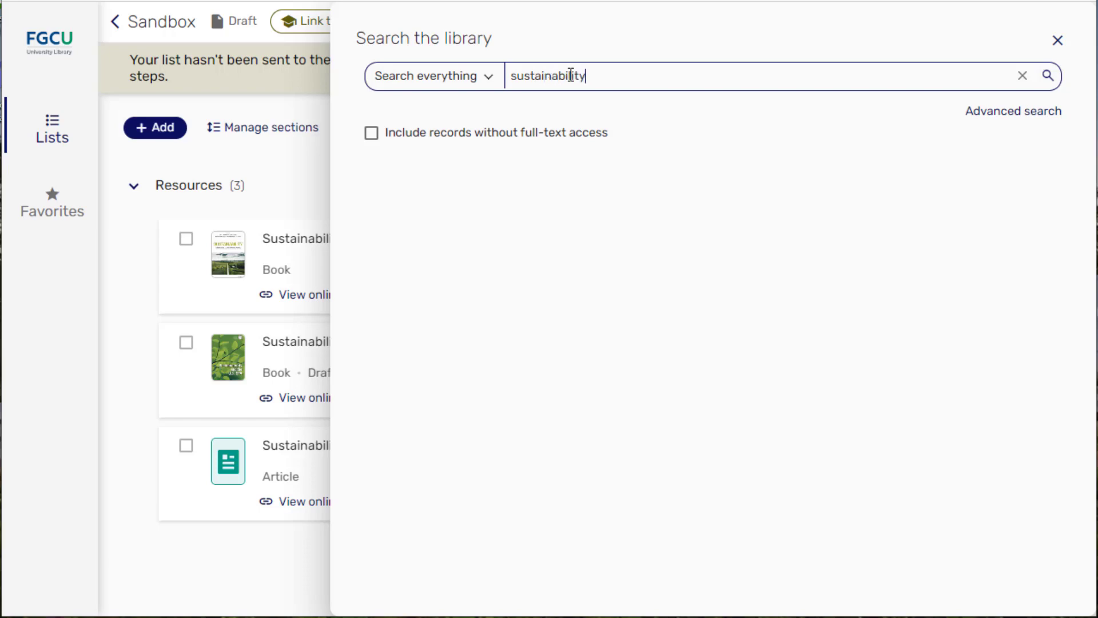
key("Return")
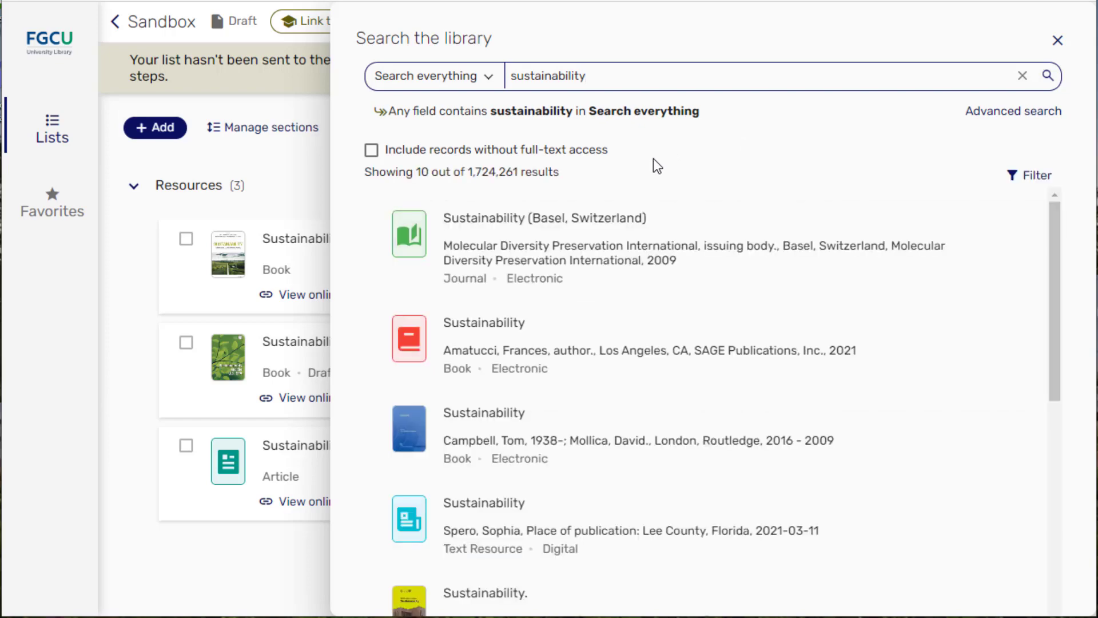
- Filter the library search results to the Video type
left_click(1007, 177)
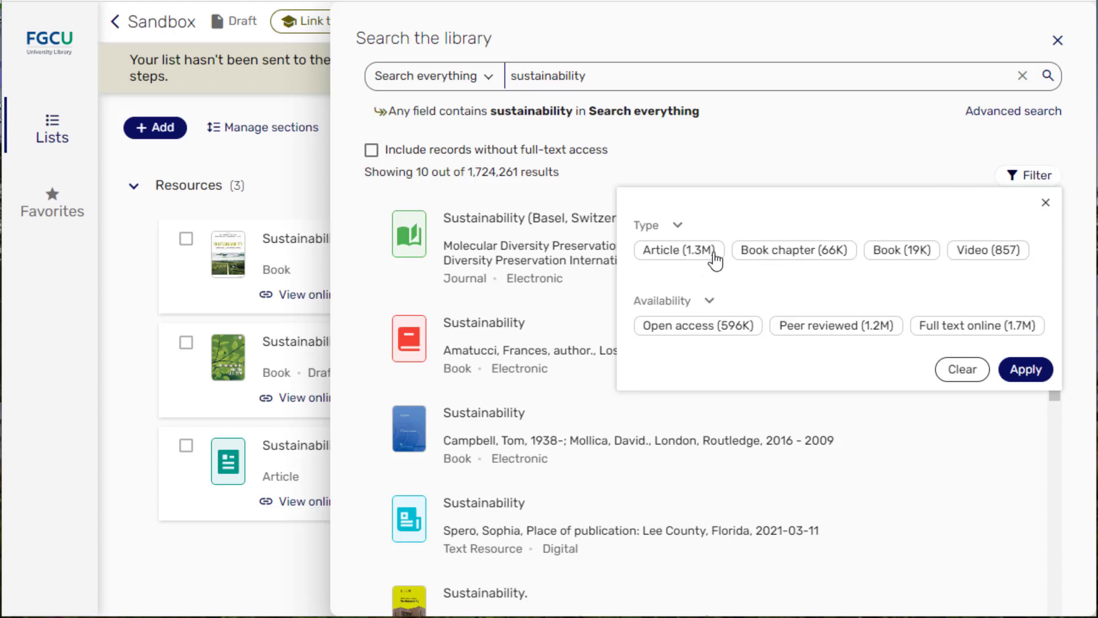
left_click(975, 254)
left_click(1026, 370)
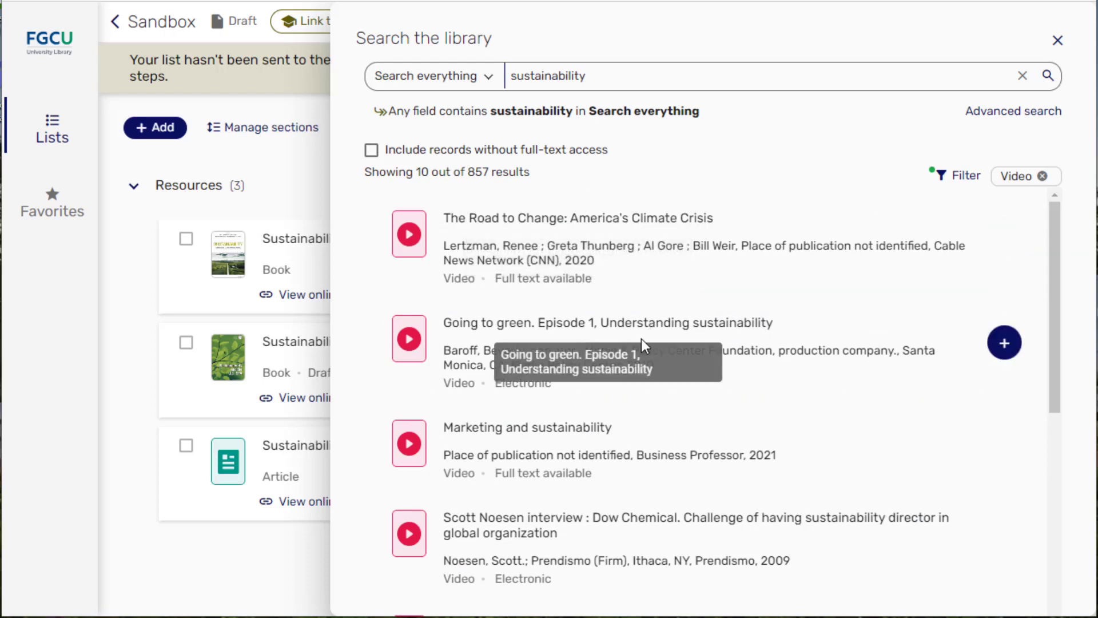
- Add the video "The Road to Change: America's Climate Crisis" to the list's Resources section and close the library search
scroll(646, 332, "down", 3)
scroll(626, 312, "up", 3)
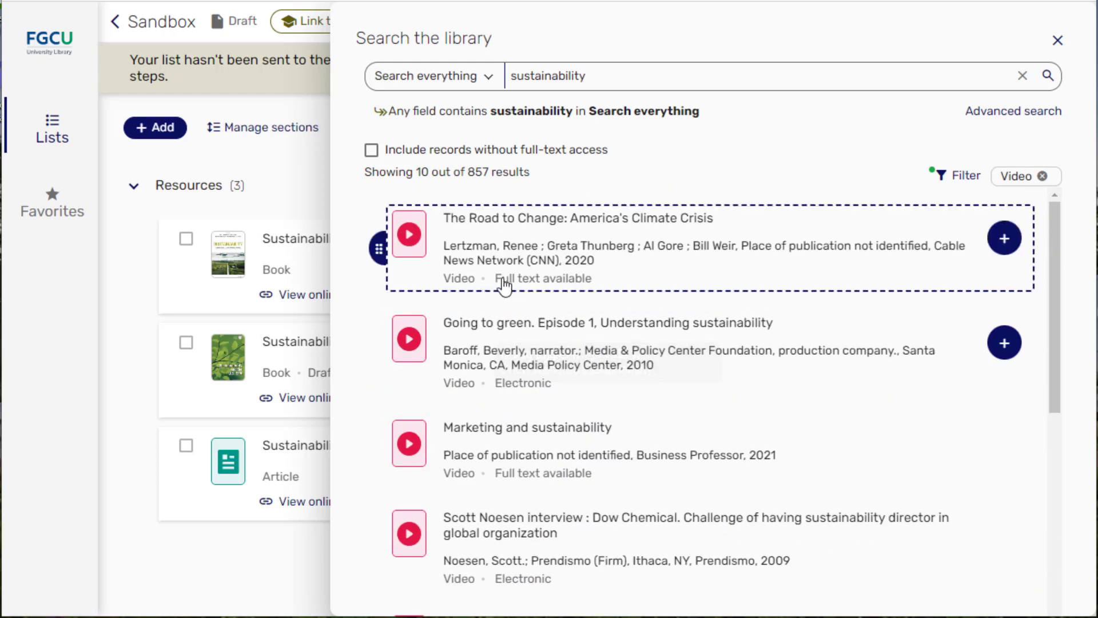
left_click(1004, 240)
left_click(998, 408)
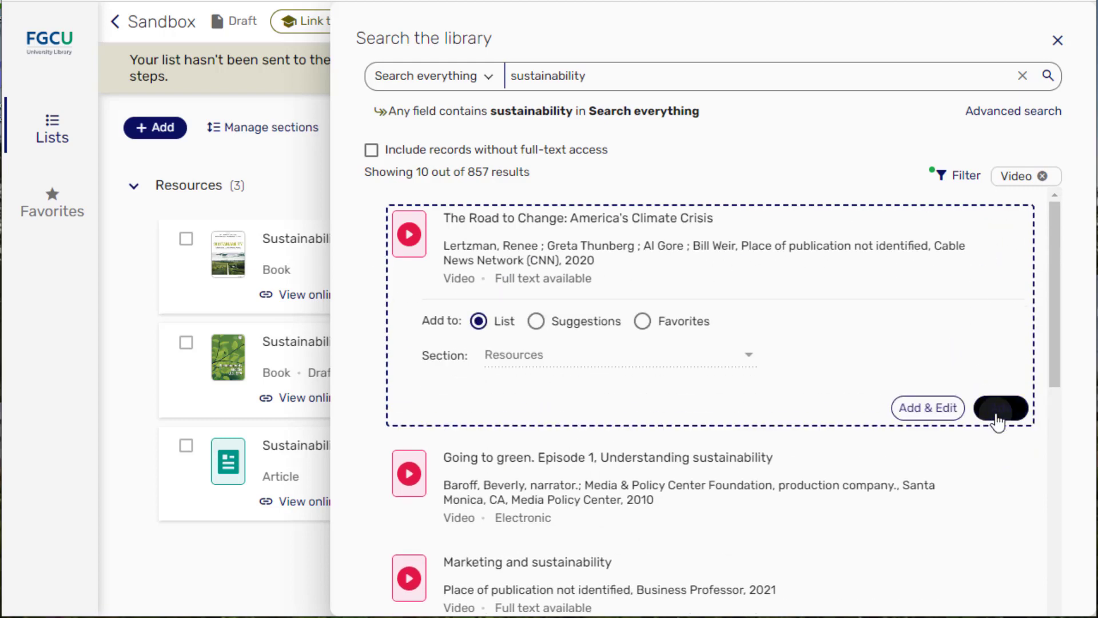
scroll(466, 387, "down", 3)
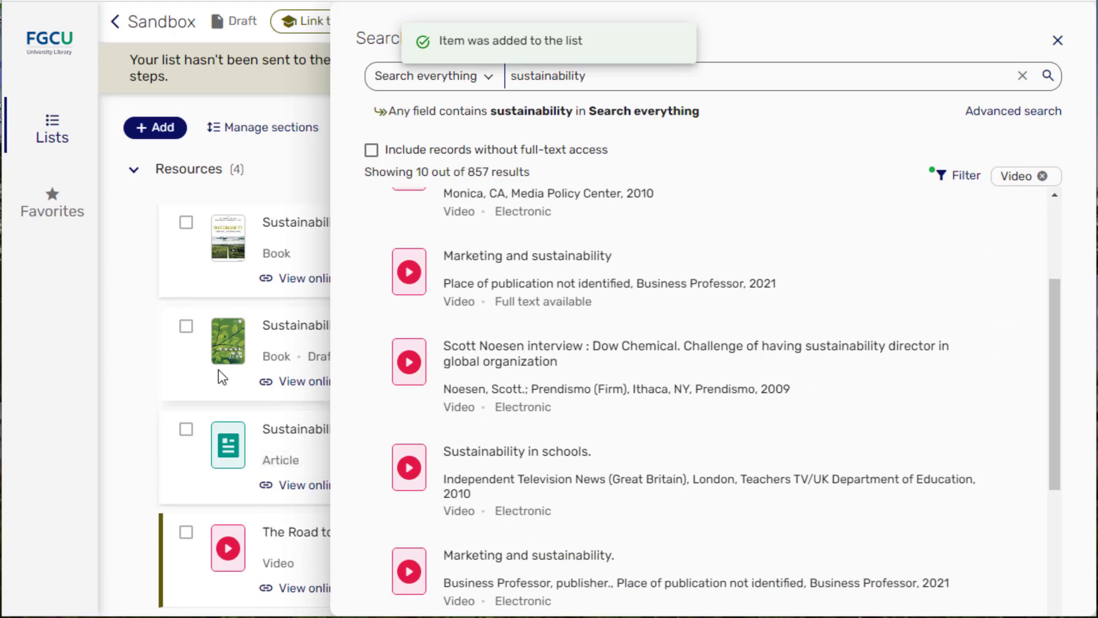
left_click(1057, 41)
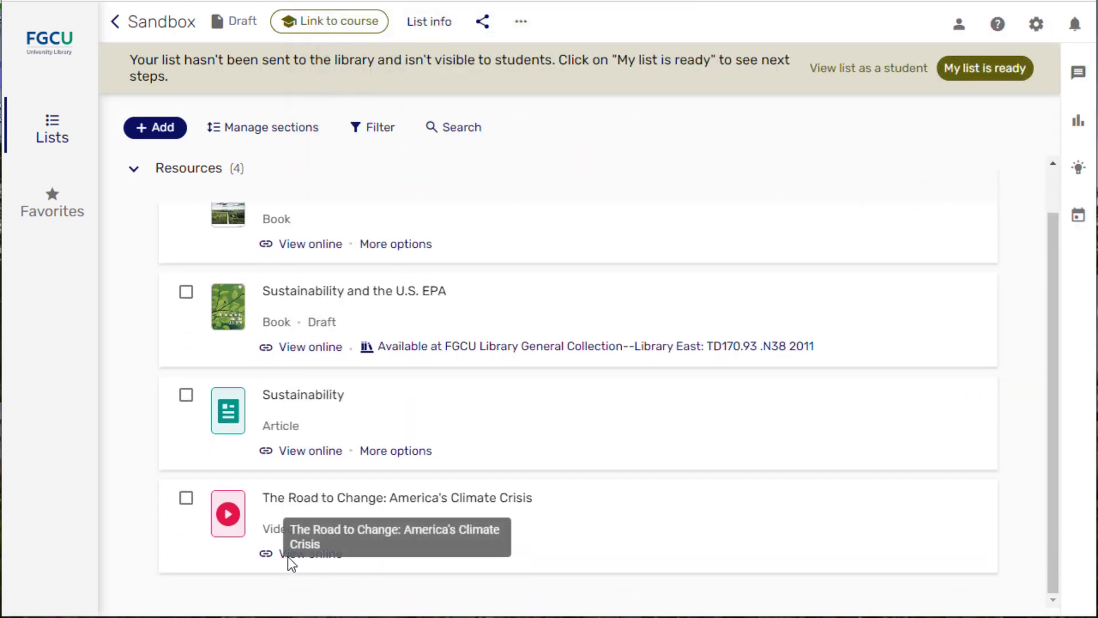
- View the video "The Road to Change: America's Climate Crisis" online from the Resources section
left_click(338, 556)
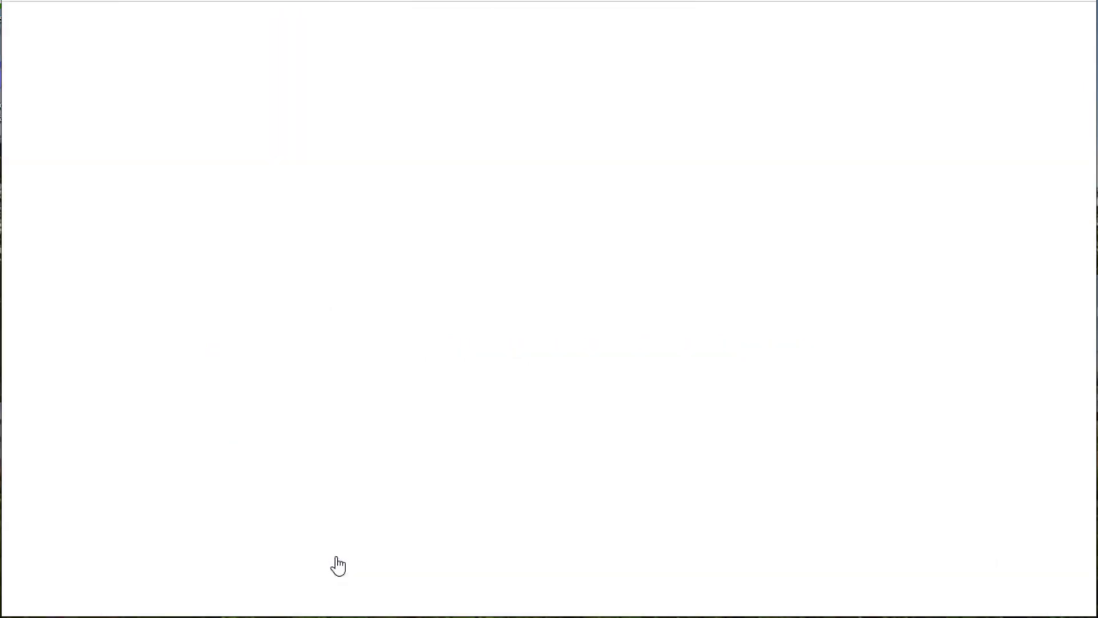